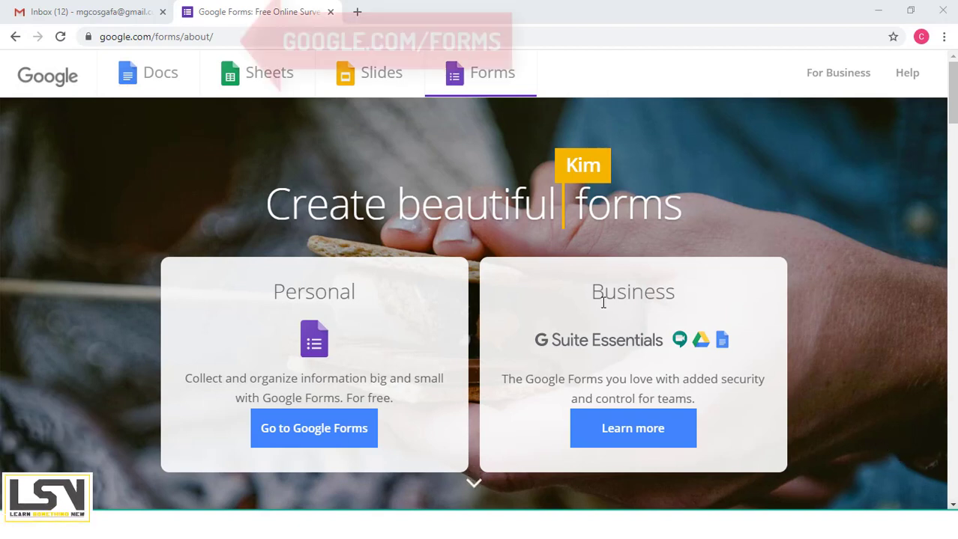
Follow 'Go to Google Forms' from the about page to reach the Blank and template listing.
click(196, 37)
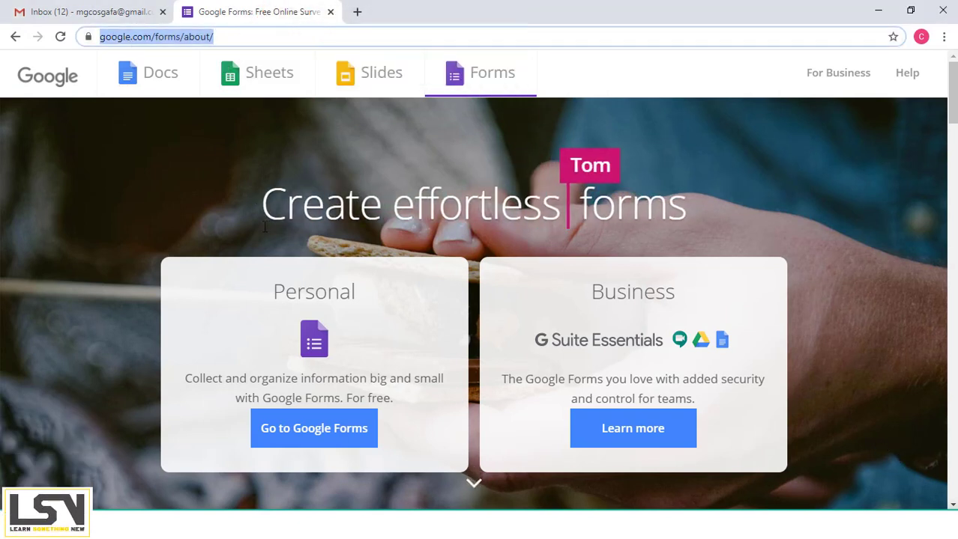
click(335, 438)
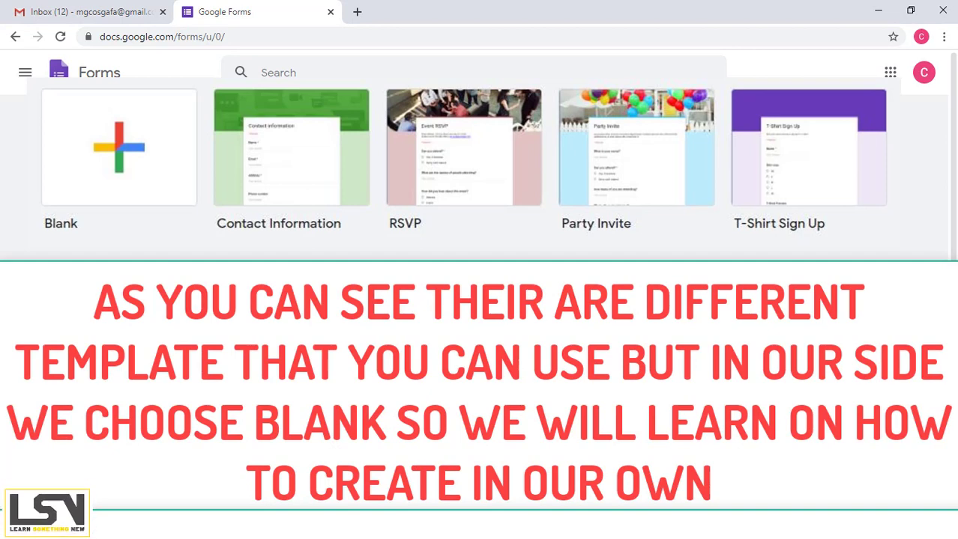
Start a blank form and title it 'Customer Info'.
click(195, 175)
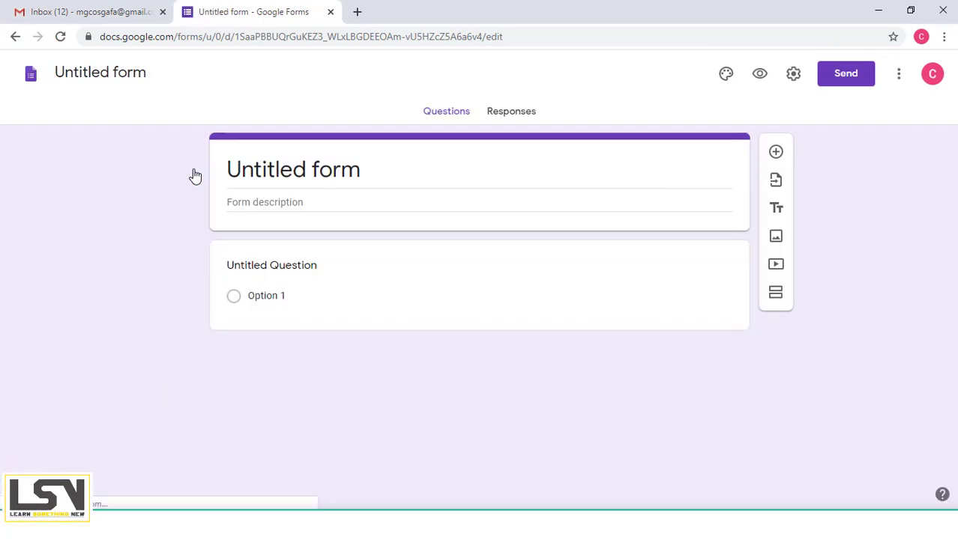
click(243, 173)
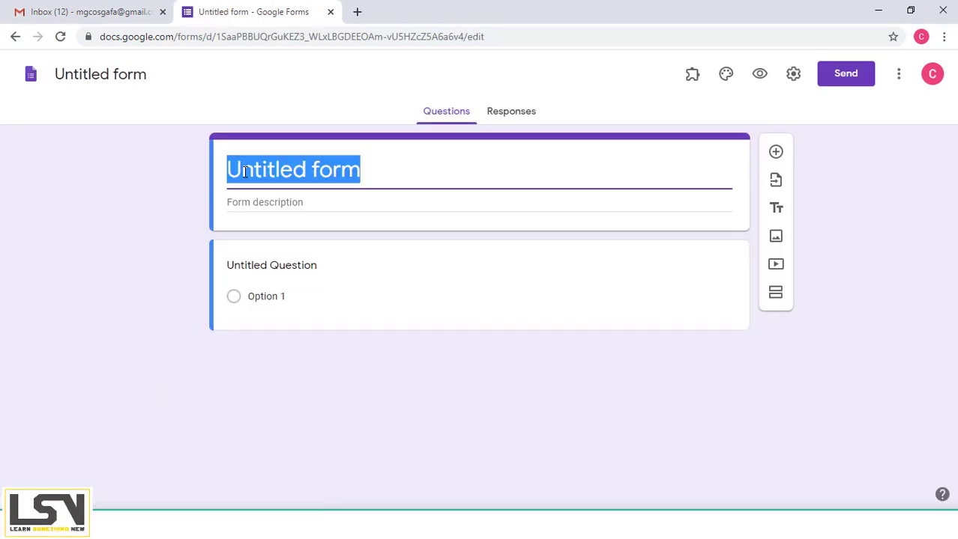
text(Custome)
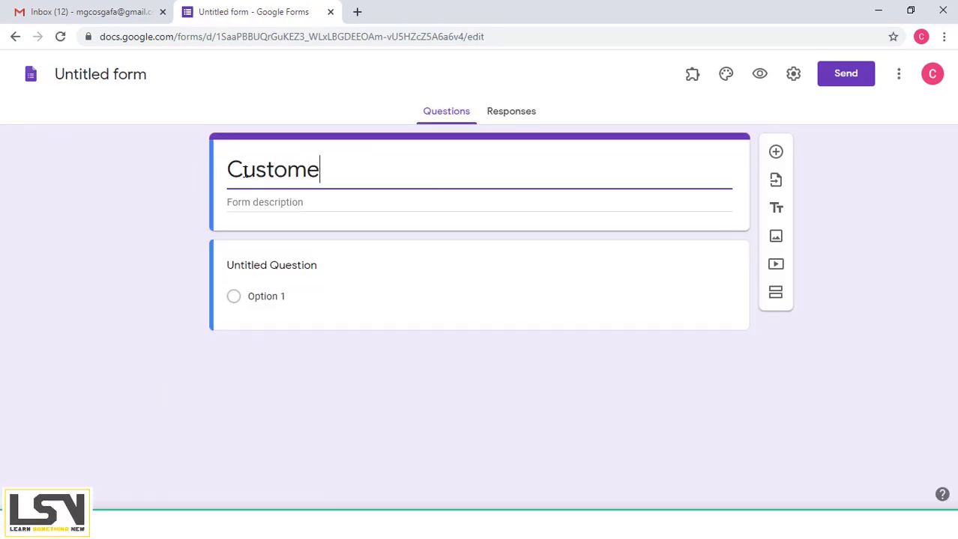
text(Info)
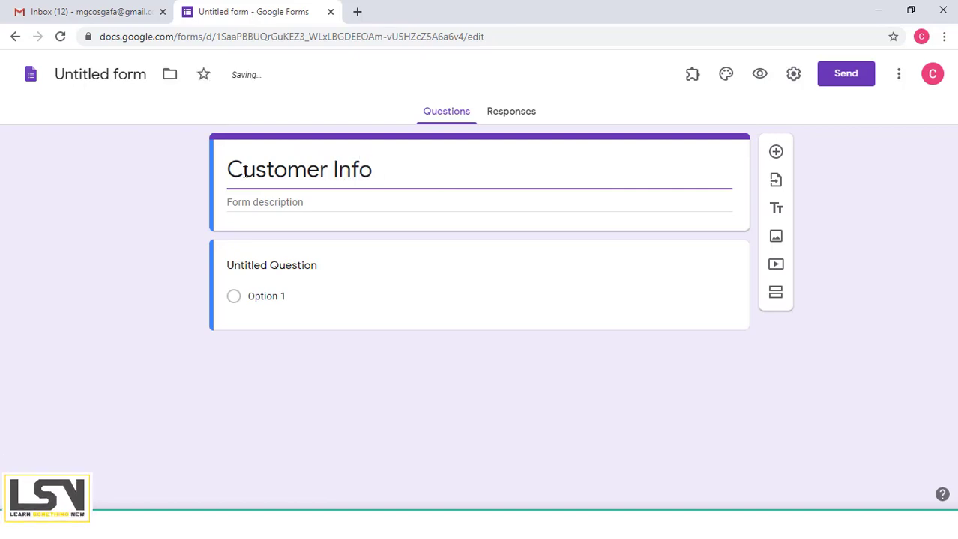
Name the first question 'Firstname' as a short answer and make it required.
click(358, 280)
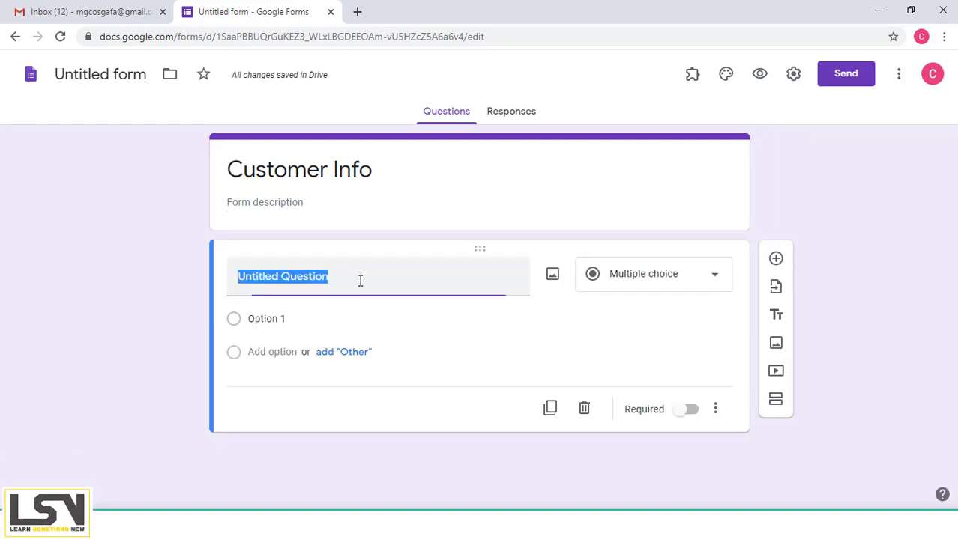
text(First)
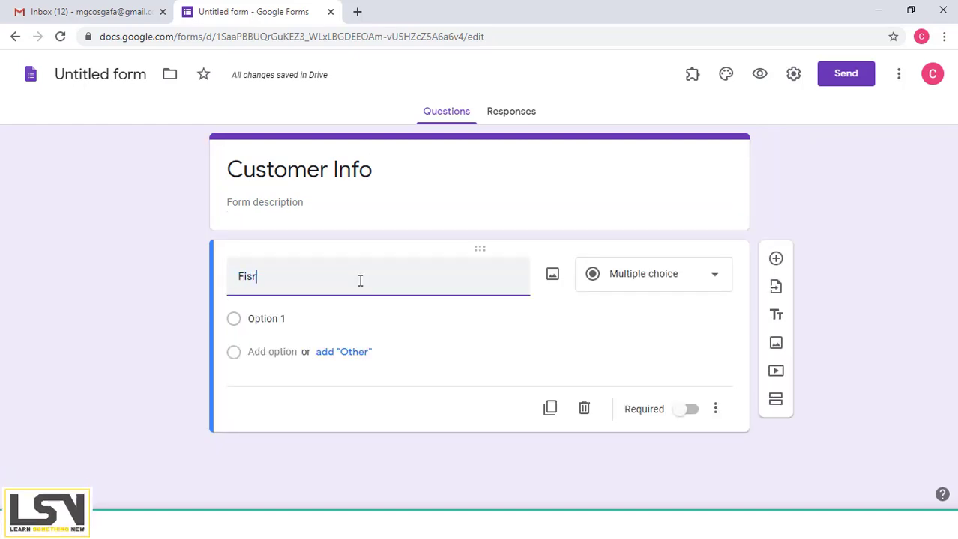
text(na)
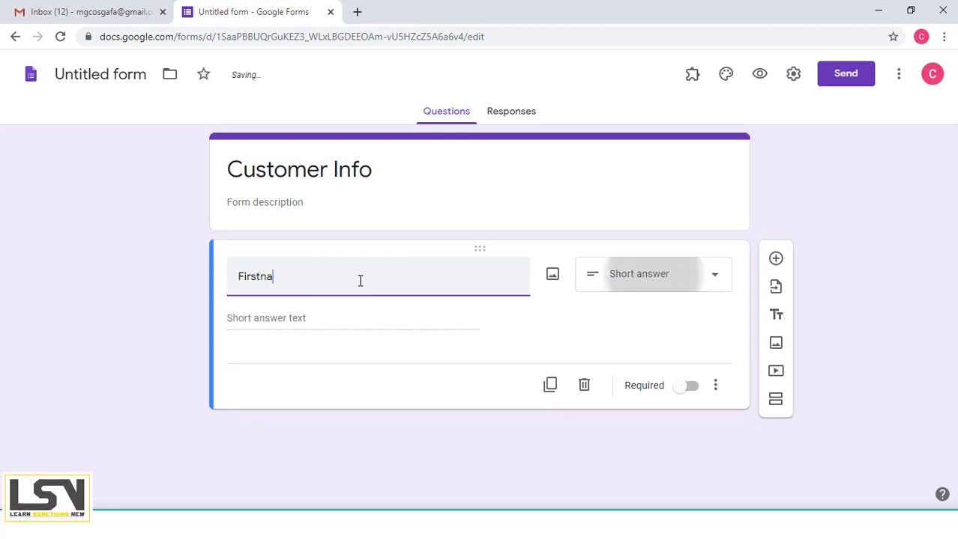
text(me)
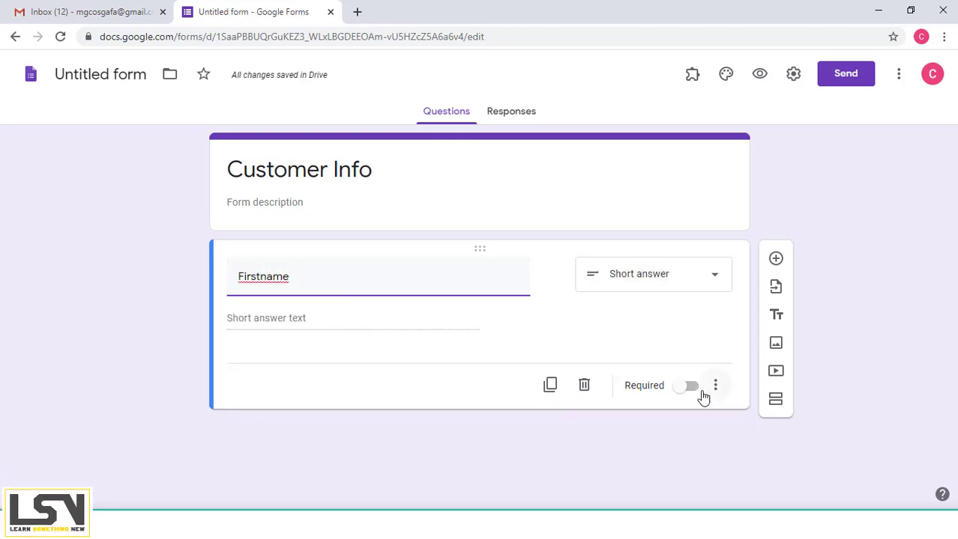
click(694, 397)
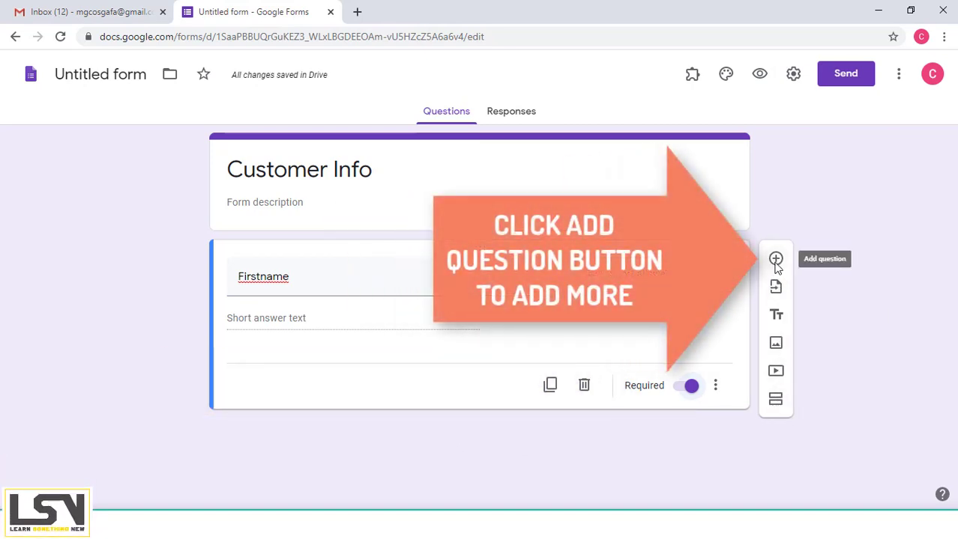
Add 'Lastname' as a required short answer and 'Address' as a required paragraph question.
click(776, 259)
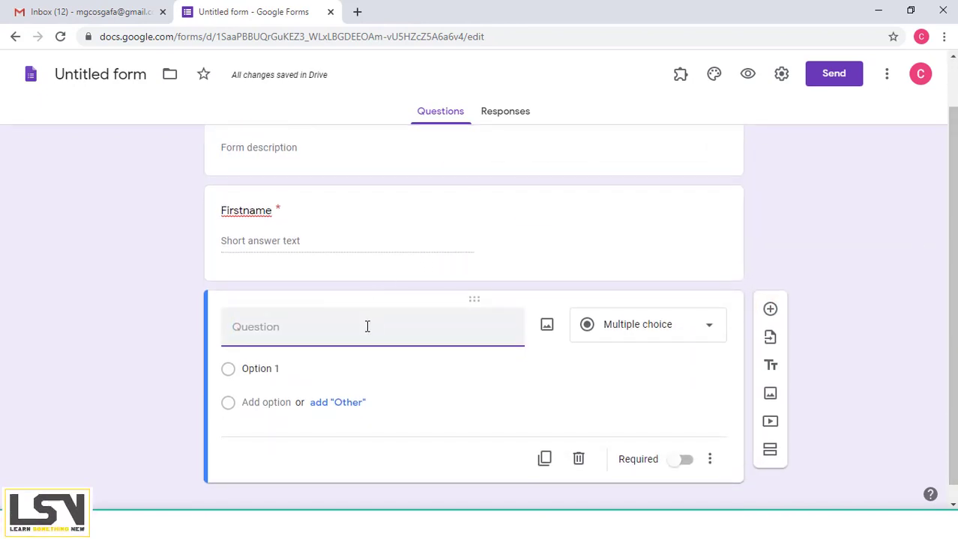
text(name)
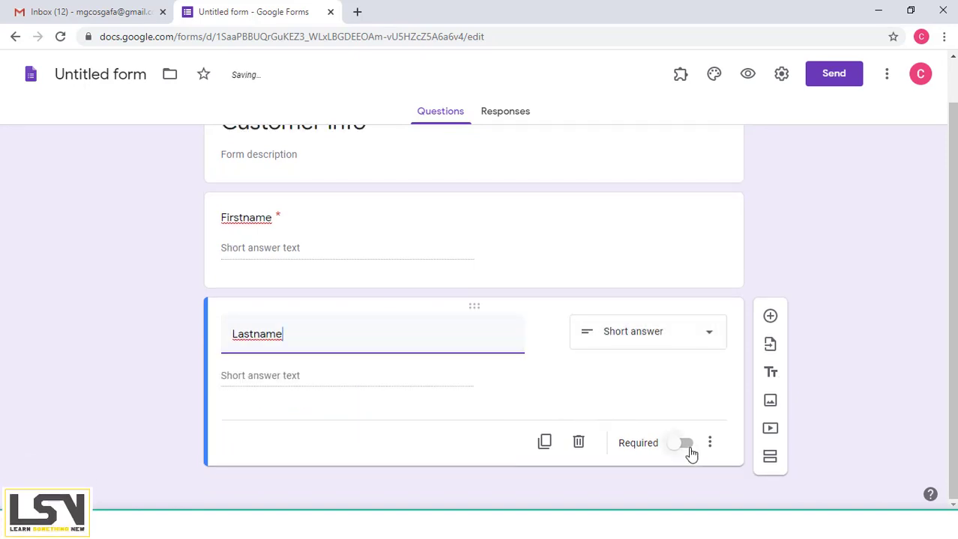
click(691, 454)
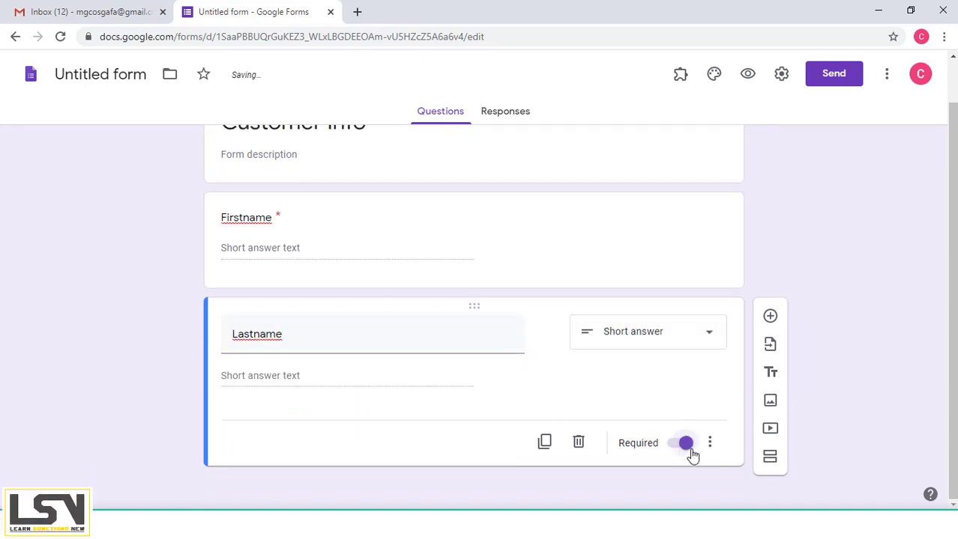
click(770, 317)
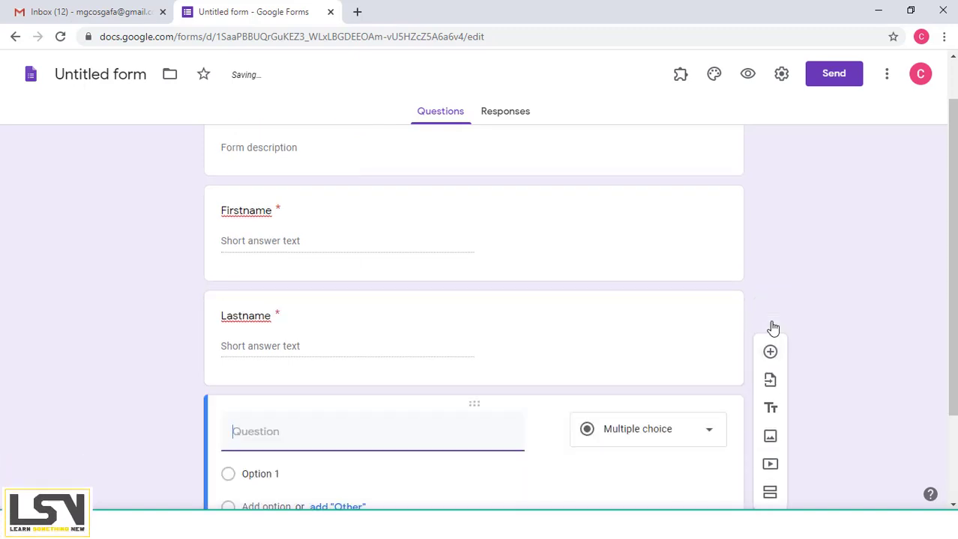
text(Adres)
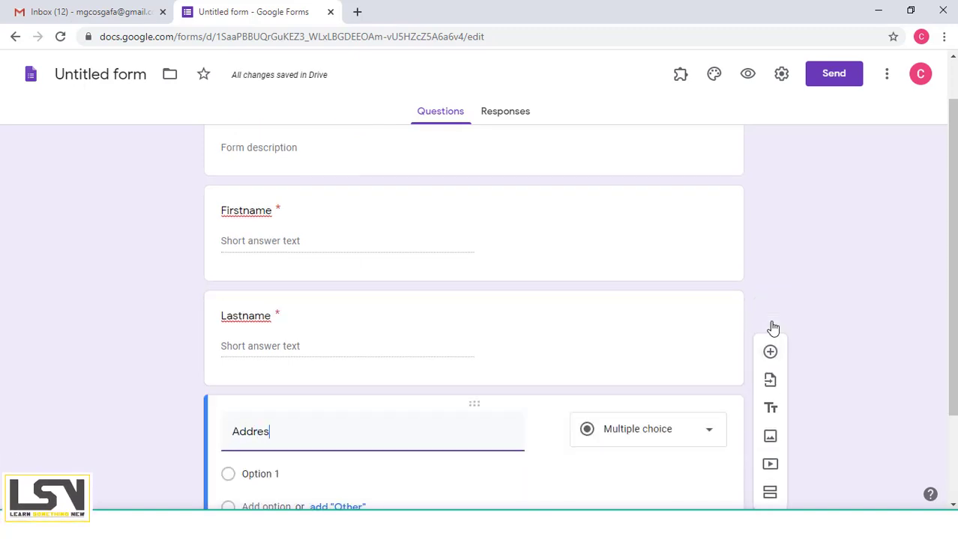
text(s)
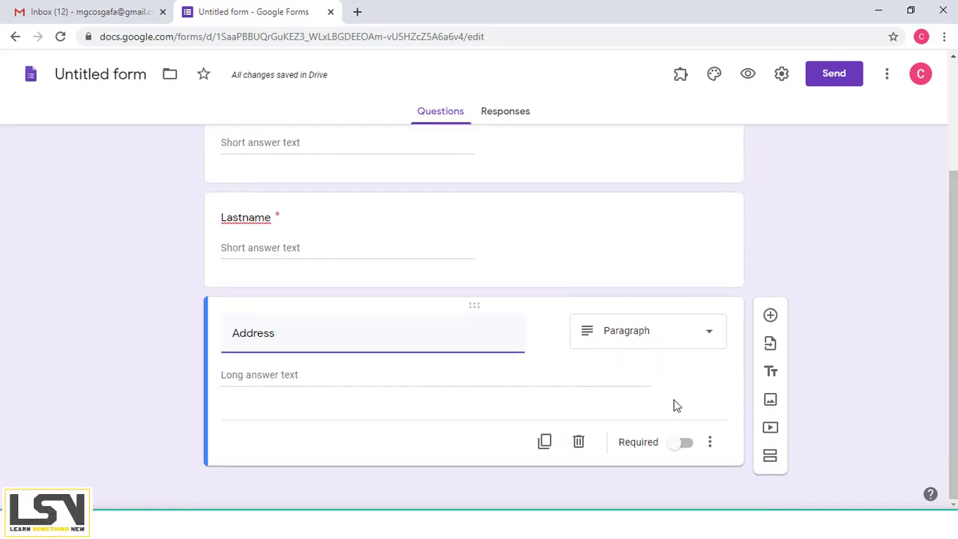
click(683, 447)
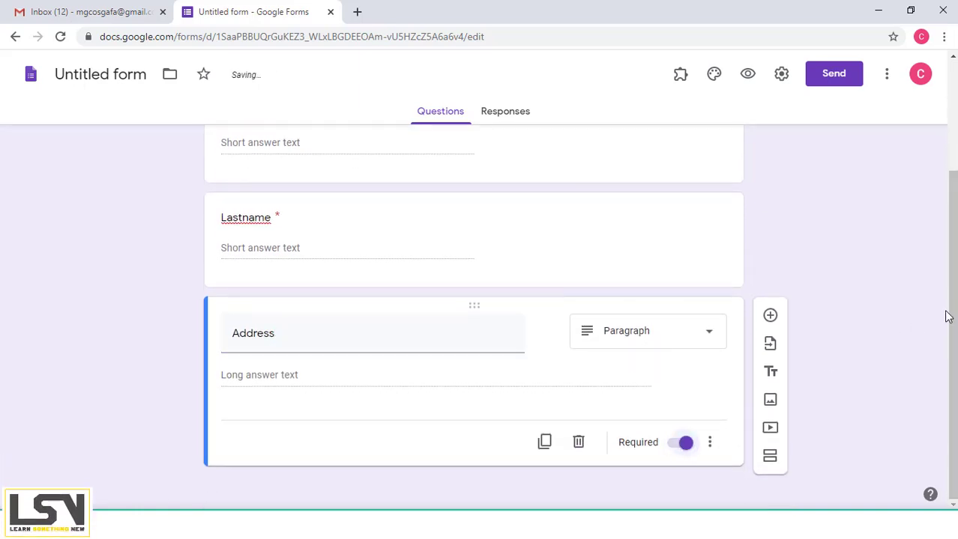
Add a required short-answer 'Contact Number' question validated as Number > Is number.
click(770, 317)
text(Conta)
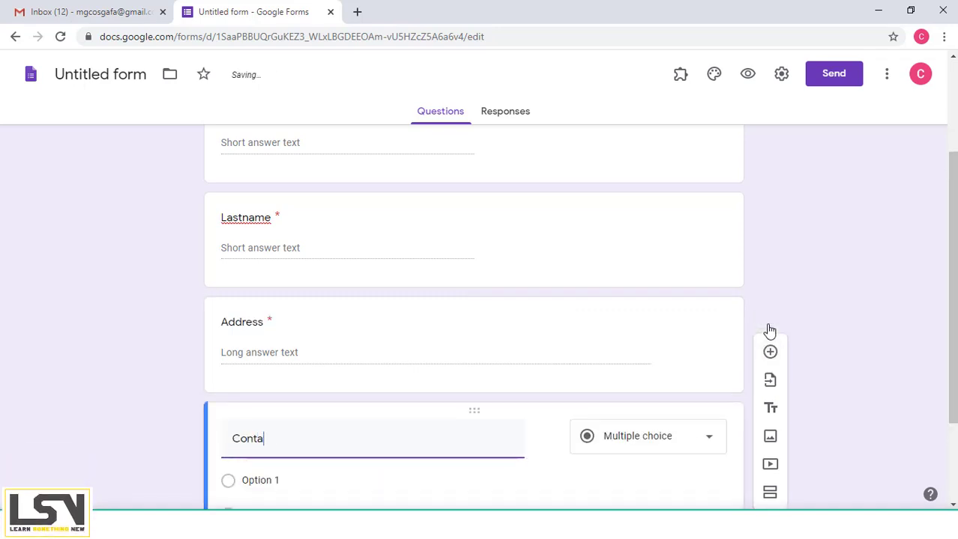
text(ct Nu)
text(mber)
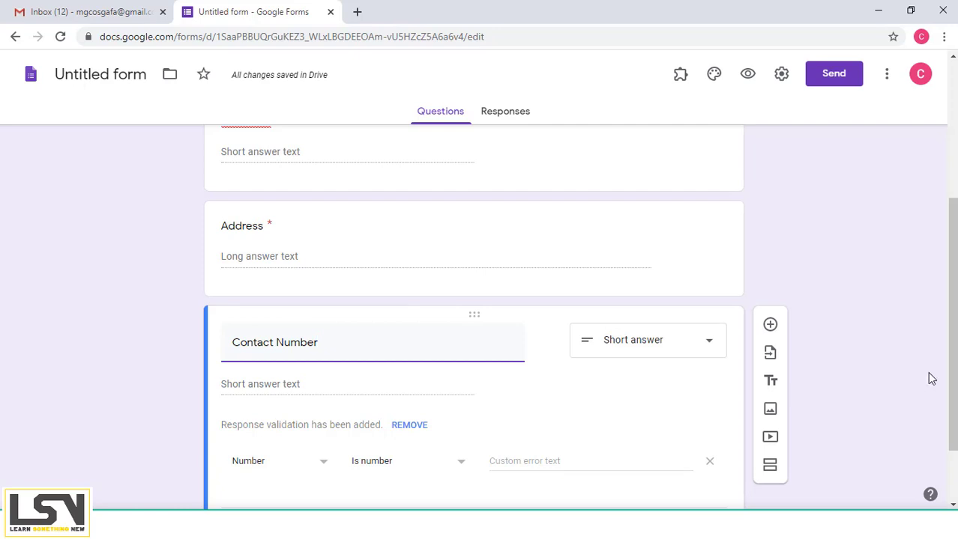
scroll(932, 378, down, 1)
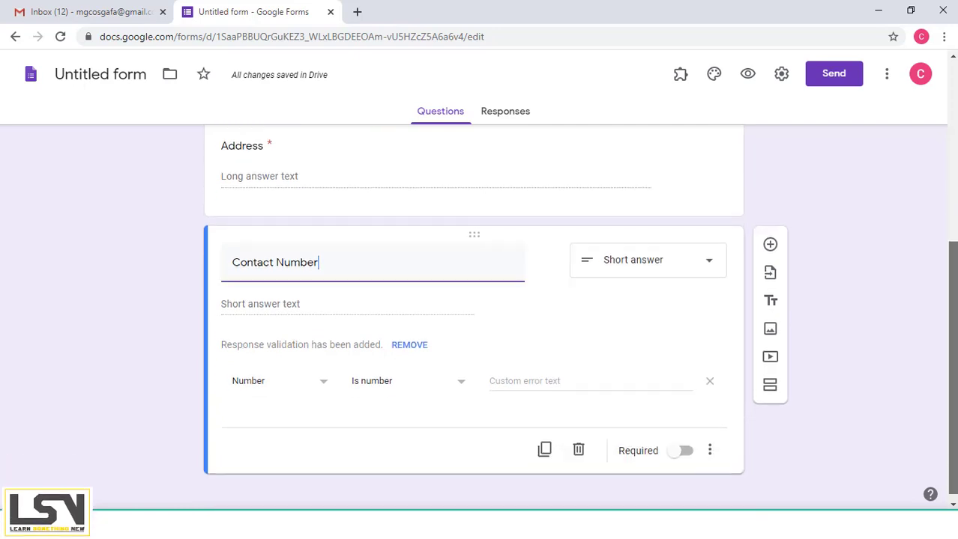
click(684, 451)
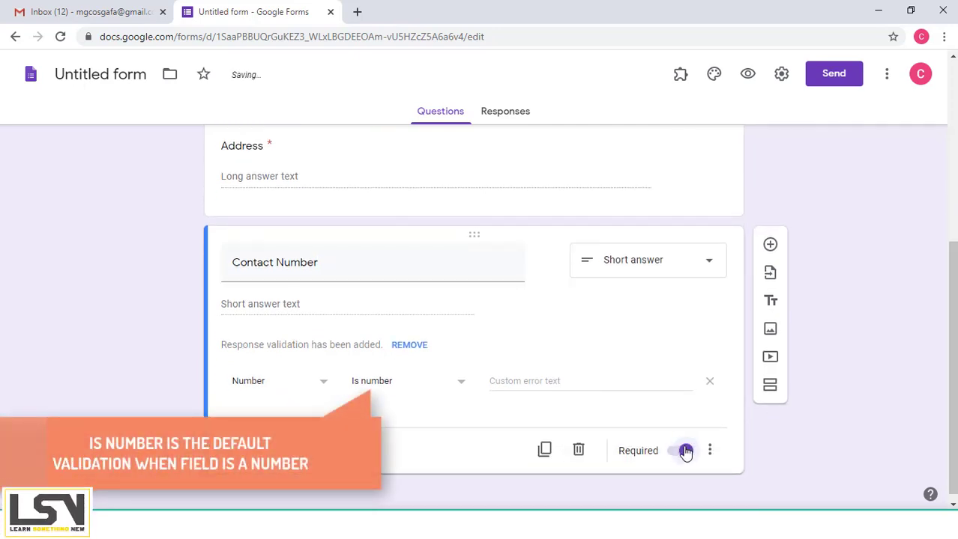
scroll(686, 451, up, 1)
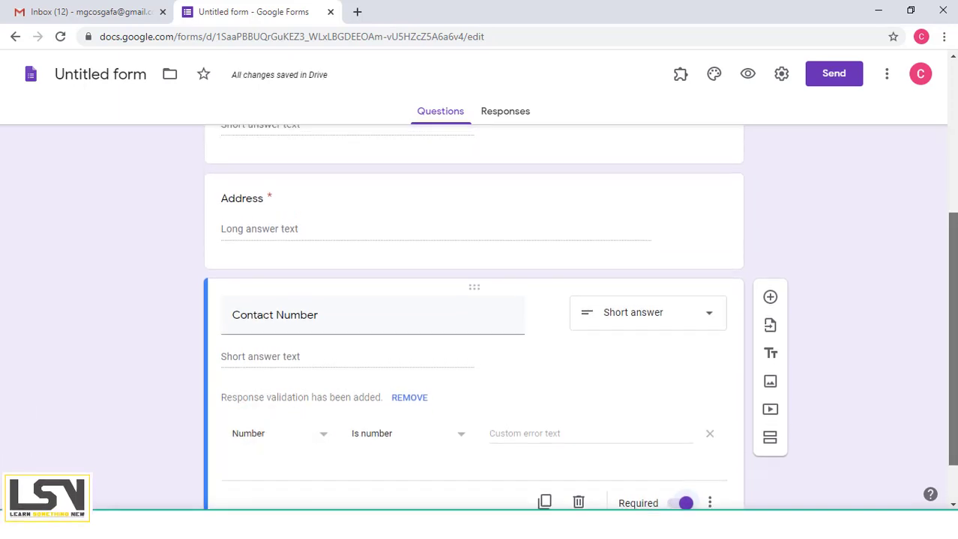
scroll(473, 314, up, 3)
scroll(474, 315, up, 1)
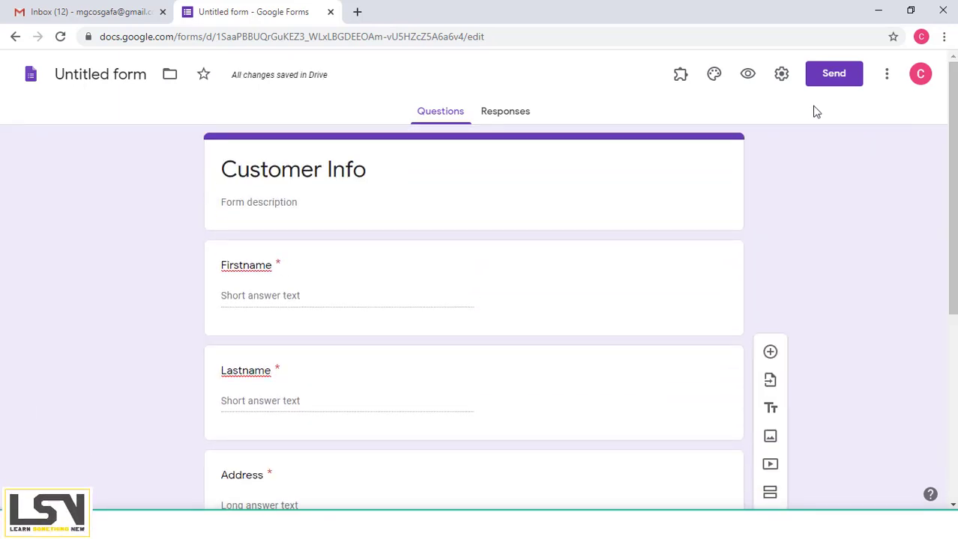
Insert the robots picture as the form's header image via Theme options.
click(714, 74)
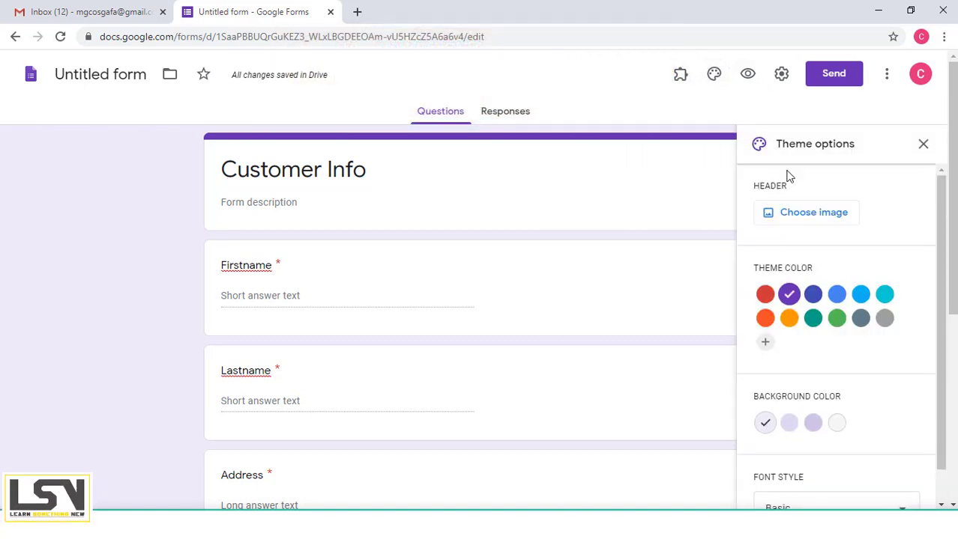
click(813, 214)
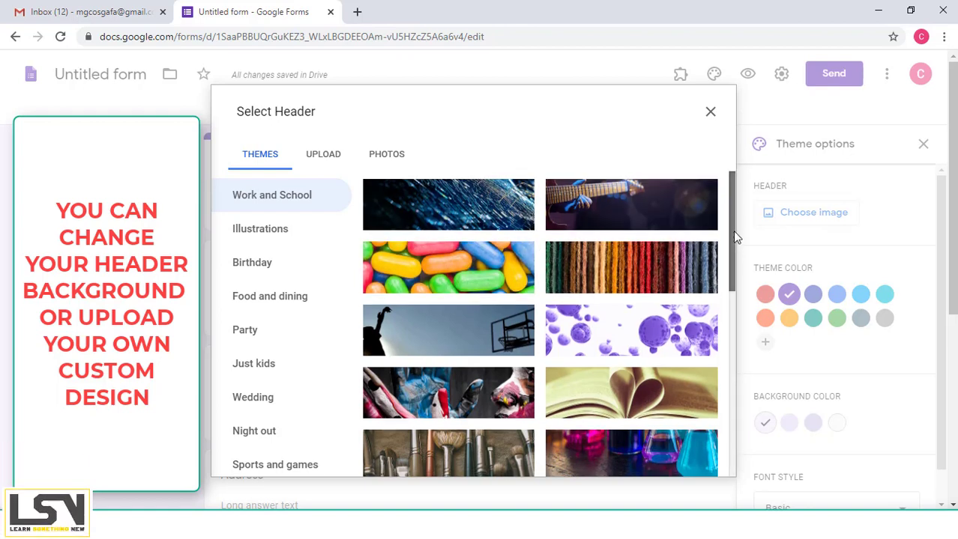
scroll(732, 231, down, 2)
drag(732, 270, 732, 339)
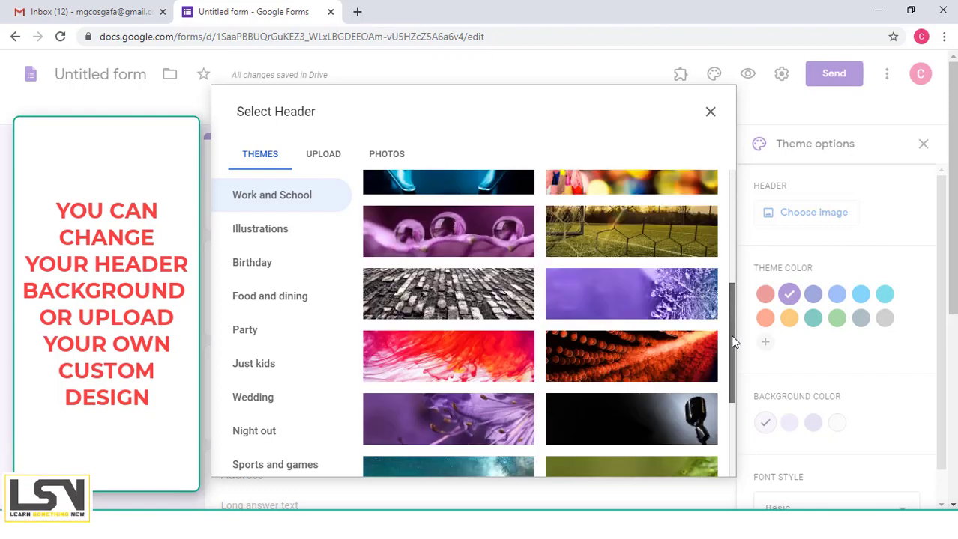
drag(732, 338, 734, 479)
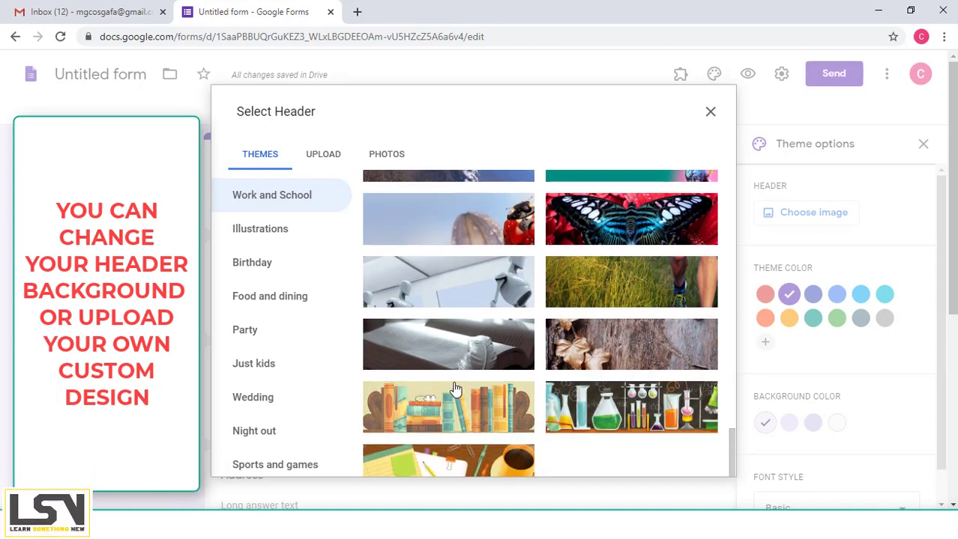
click(470, 298)
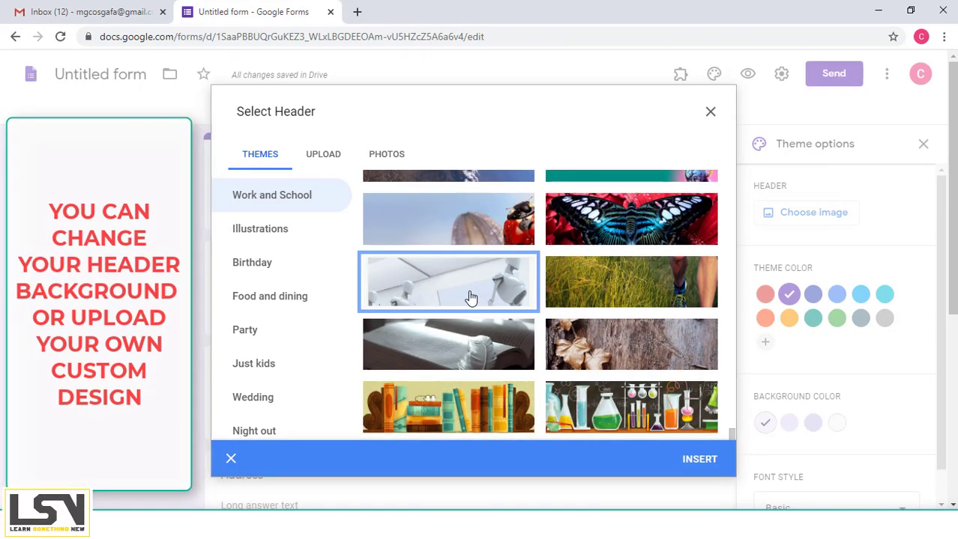
click(689, 461)
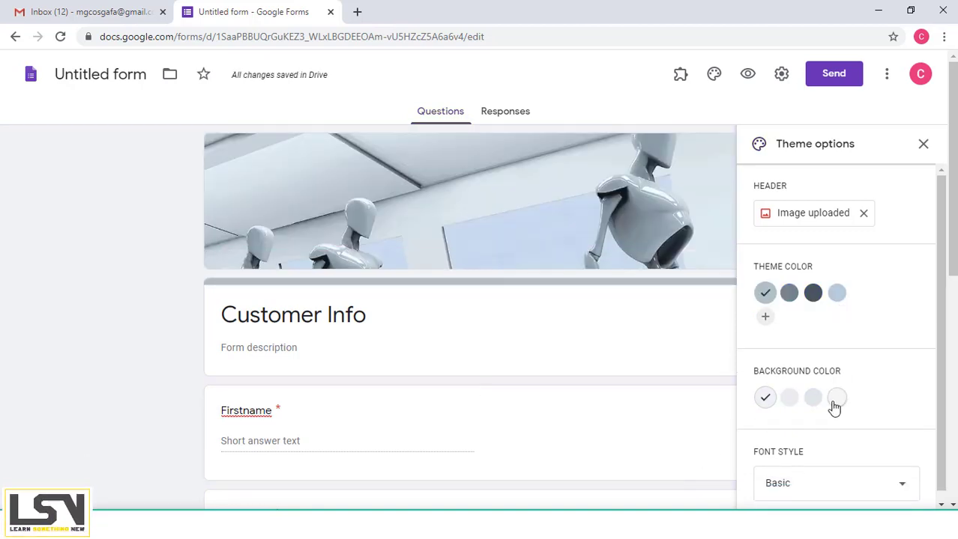
Set the page background to light Gray #f6f6f6, then close the theme panel and review the questions.
click(832, 403)
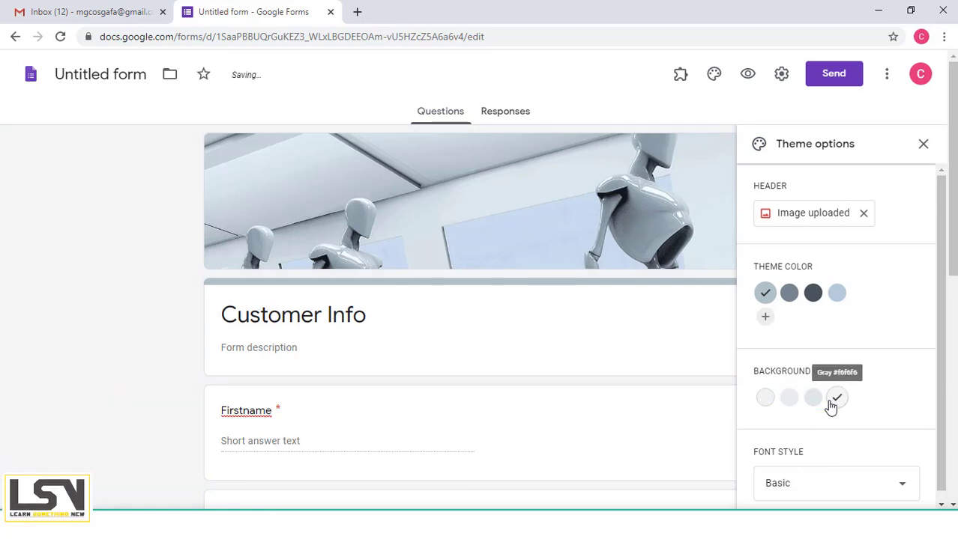
click(923, 145)
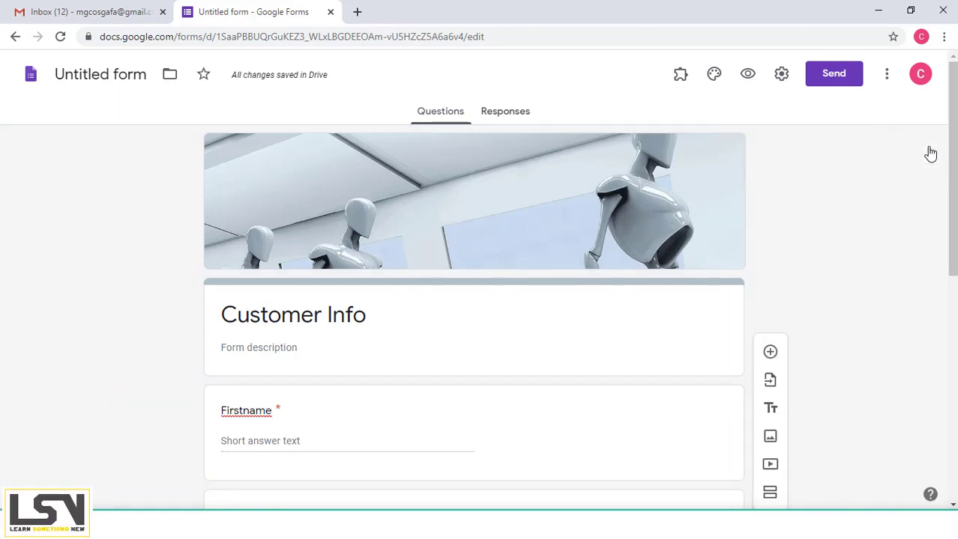
scroll(927, 152, down, 2)
scroll(474, 314, down, 3)
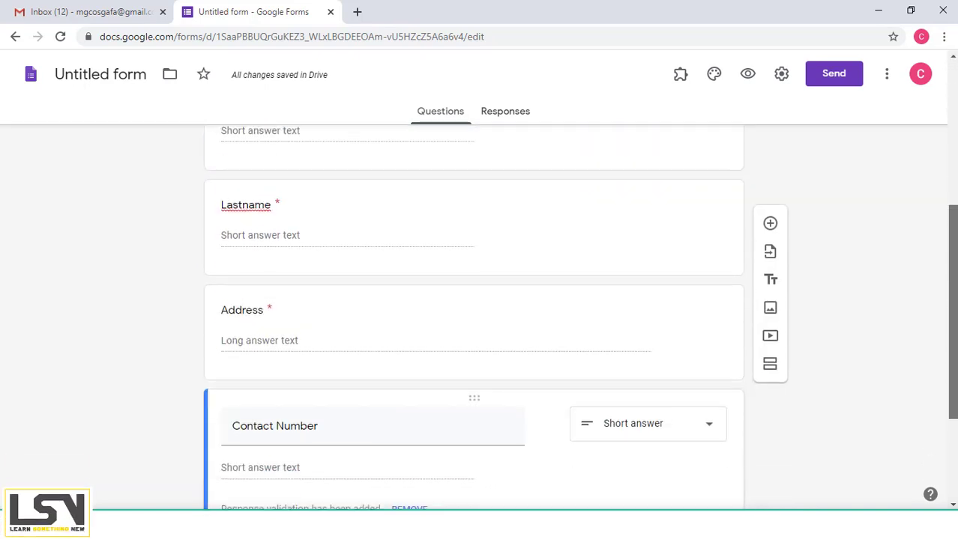
scroll(473, 315, down, 2)
scroll(797, 154, up, 2)
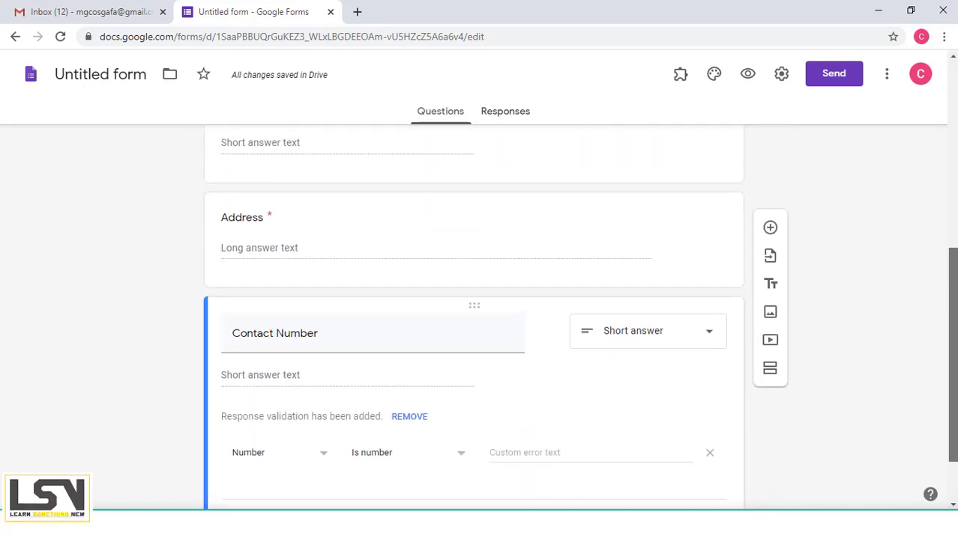
scroll(797, 155, up, 3)
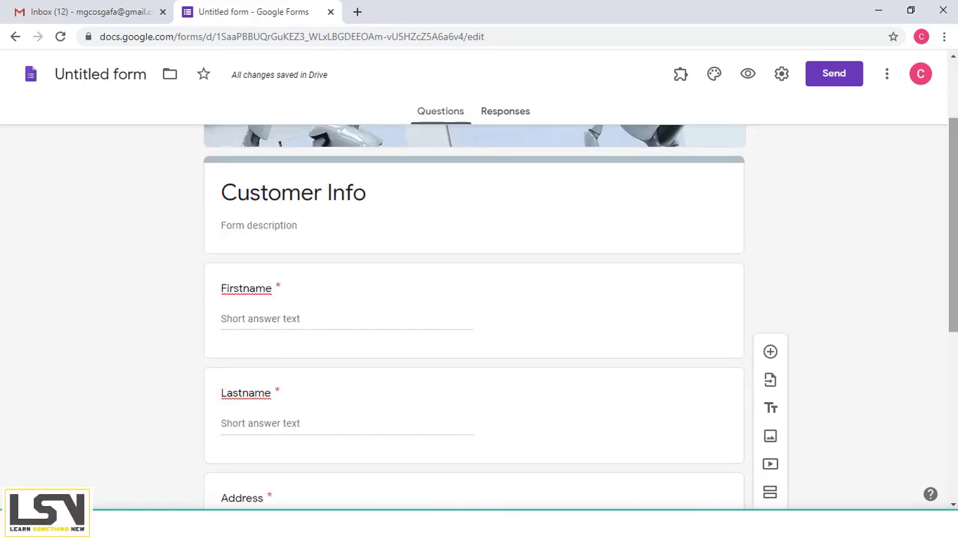
click(747, 77)
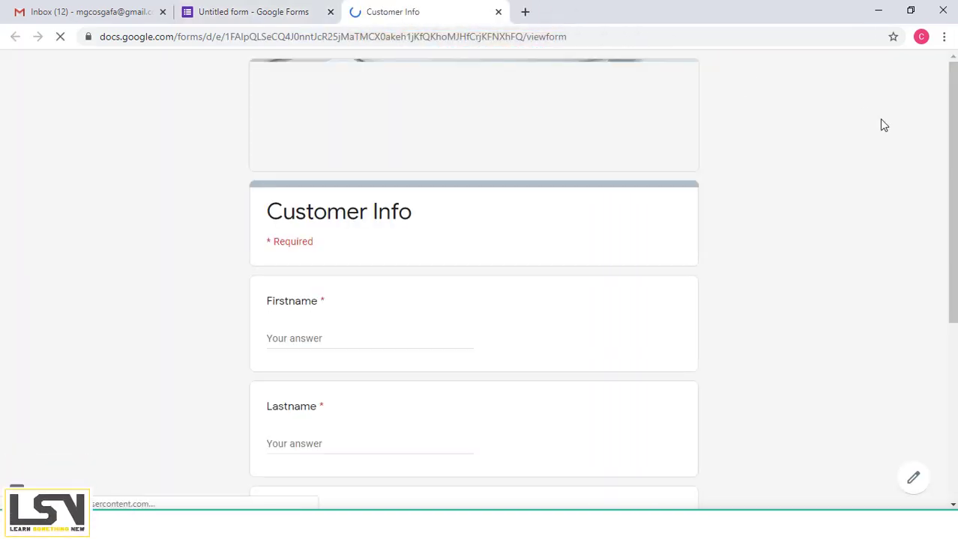
scroll(950, 118, down, 1)
scroll(473, 299, down, 1)
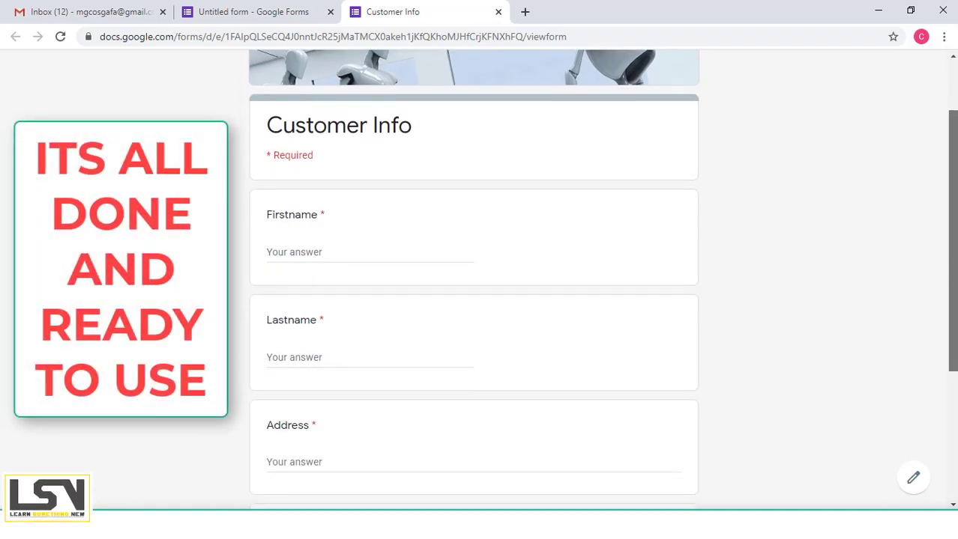
scroll(474, 300, down, 2)
scroll(473, 300, down, 1)
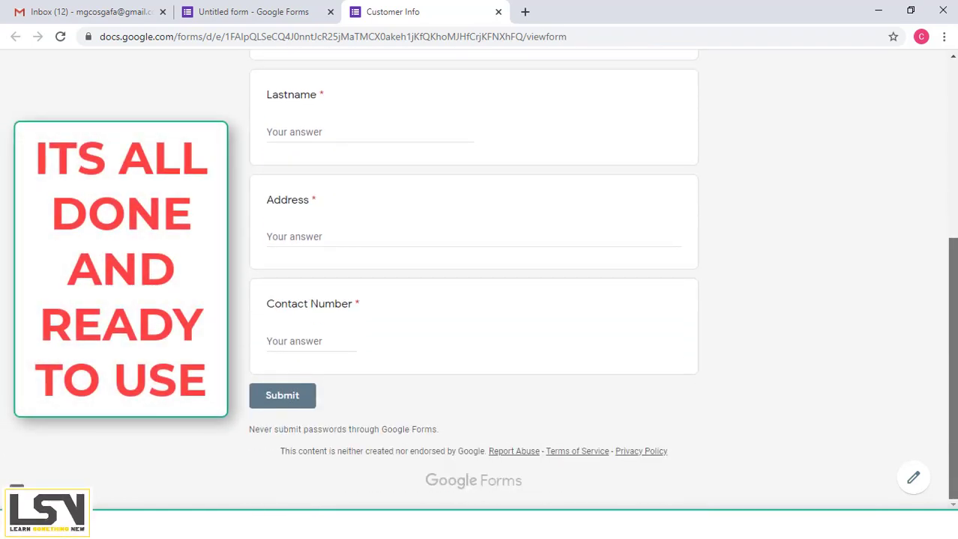
scroll(474, 299, up, 2)
scroll(473, 300, up, 1)
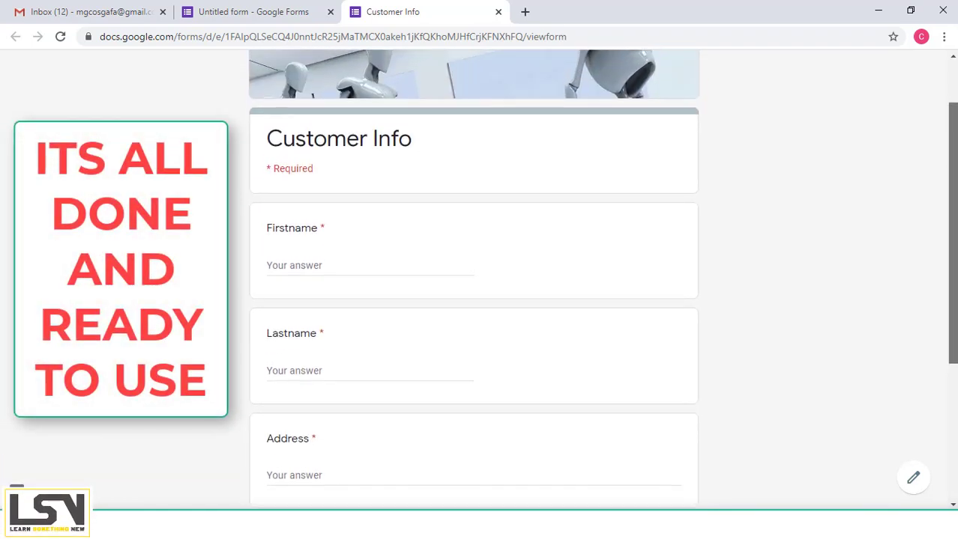
scroll(474, 300, up, 1)
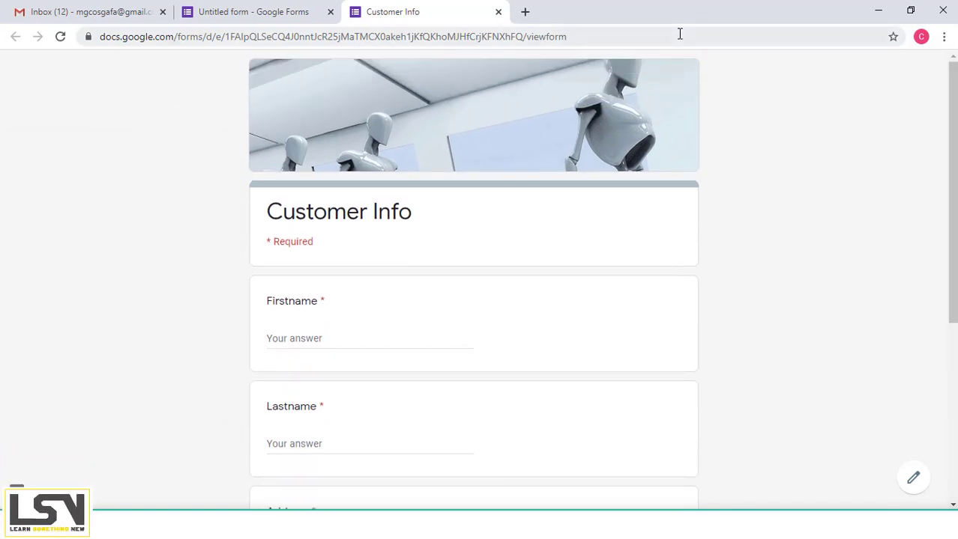
click(498, 12)
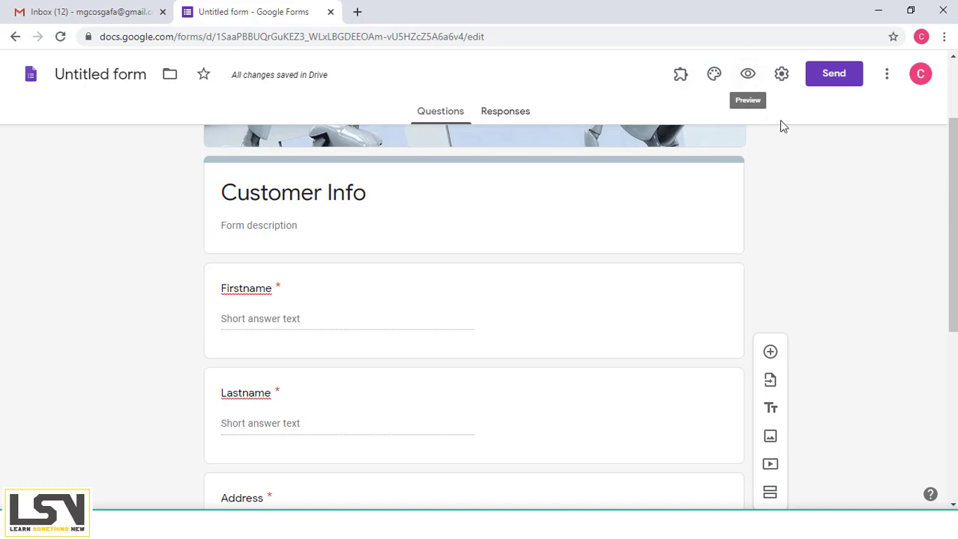
From the Responses tab, link responses to a new 'Customer Info (Responses)' spreadsheet.
scroll(474, 314, up, 2)
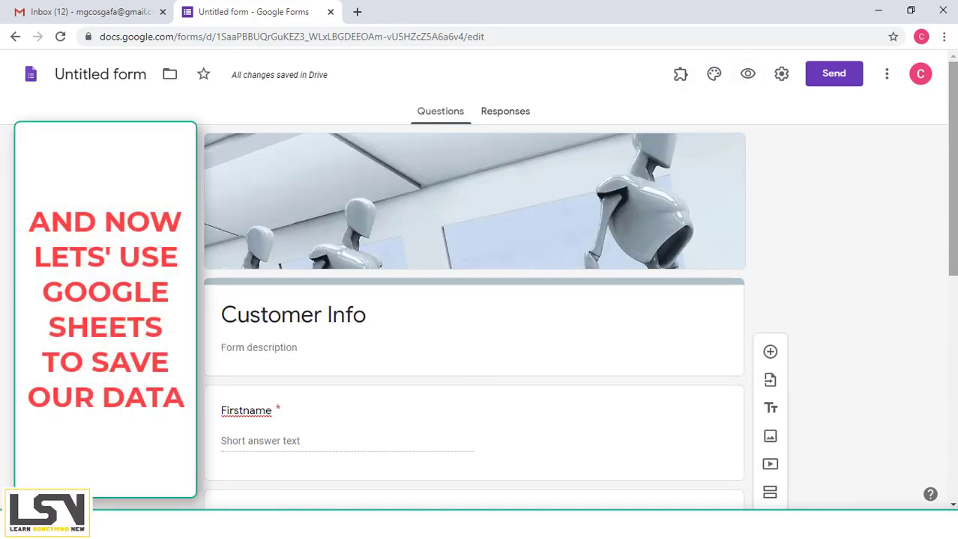
click(517, 112)
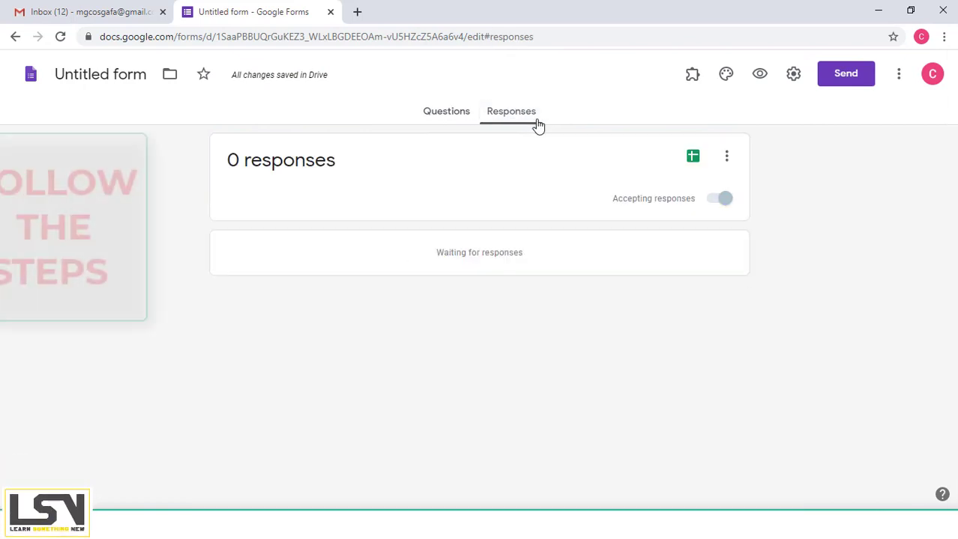
click(690, 166)
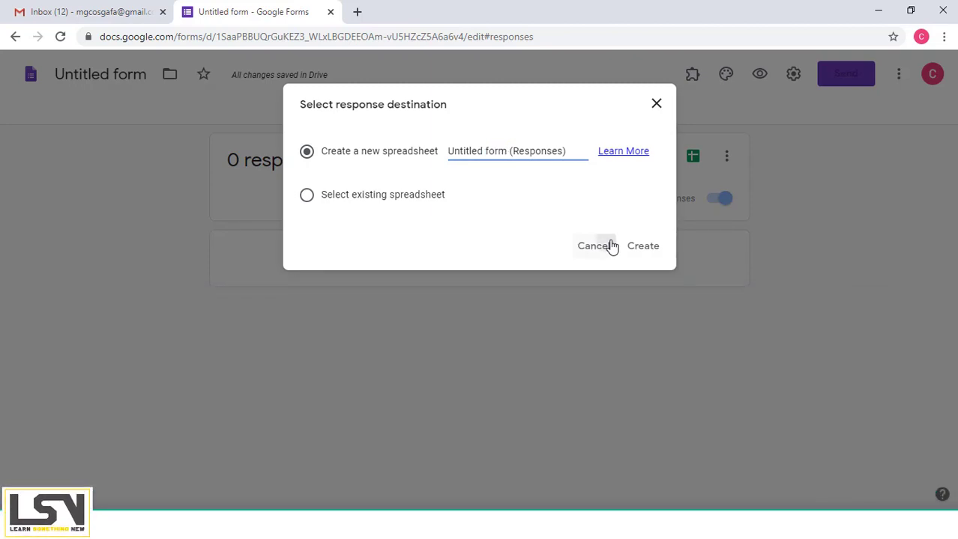
click(610, 246)
text(Customer Info)
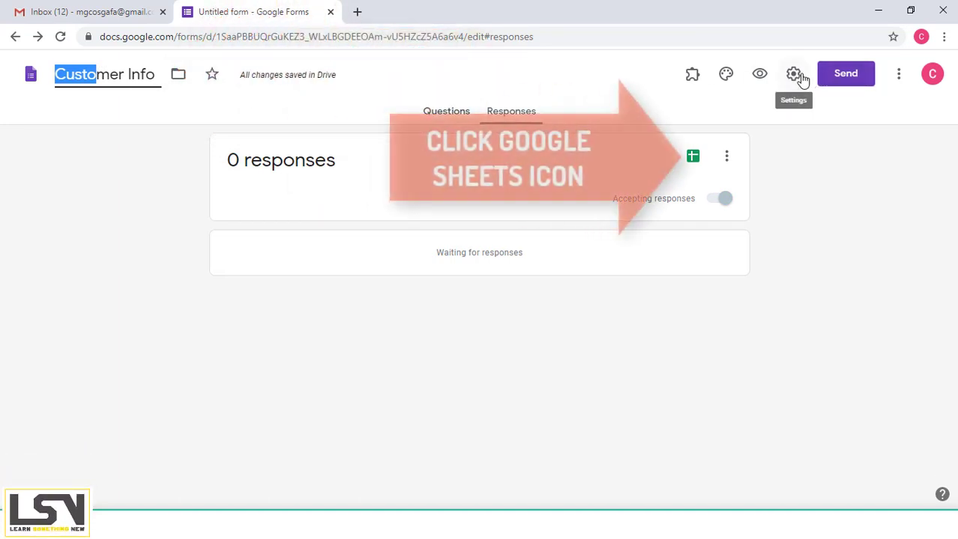
click(691, 158)
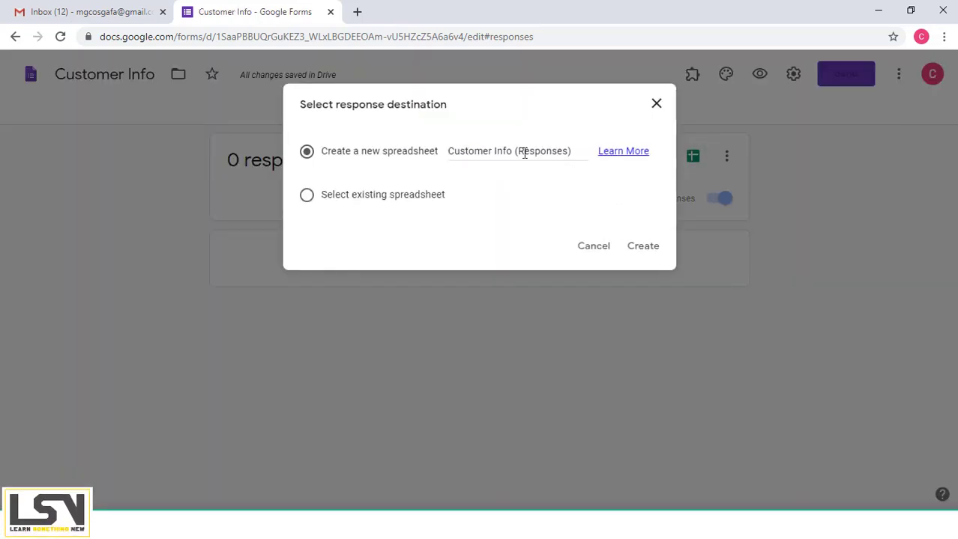
click(633, 248)
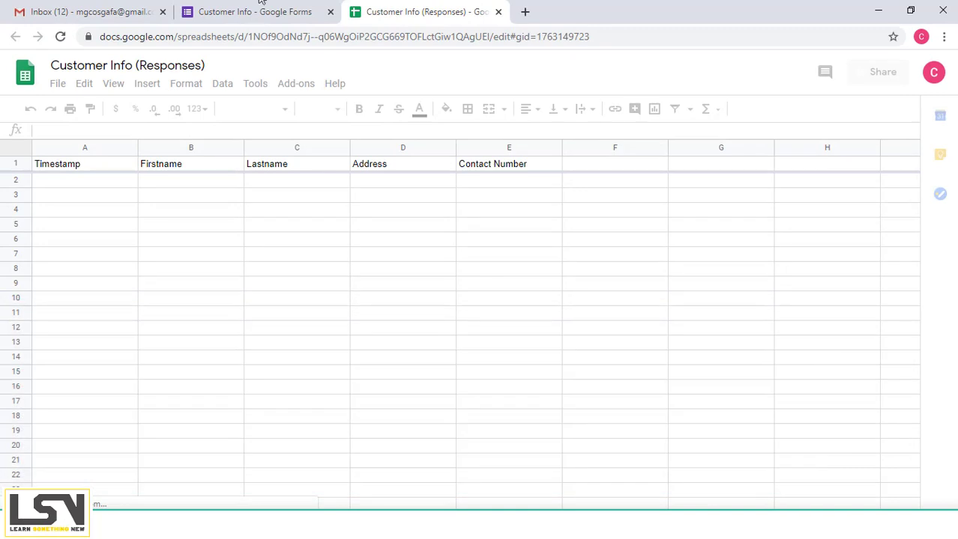
Compare the form's questions against the sheet's Timestamp, Firstname, Lastname, Address and Contact Number columns.
click(259, 10)
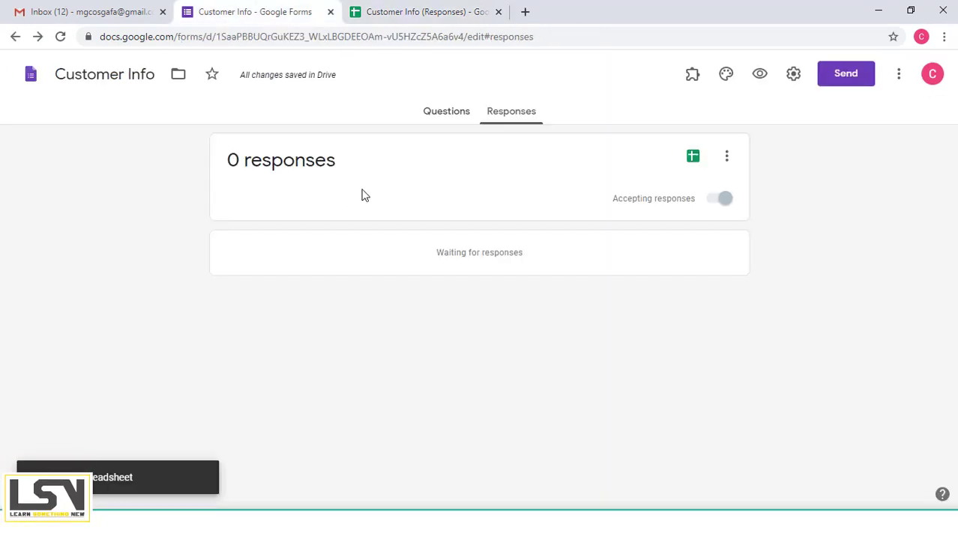
click(439, 113)
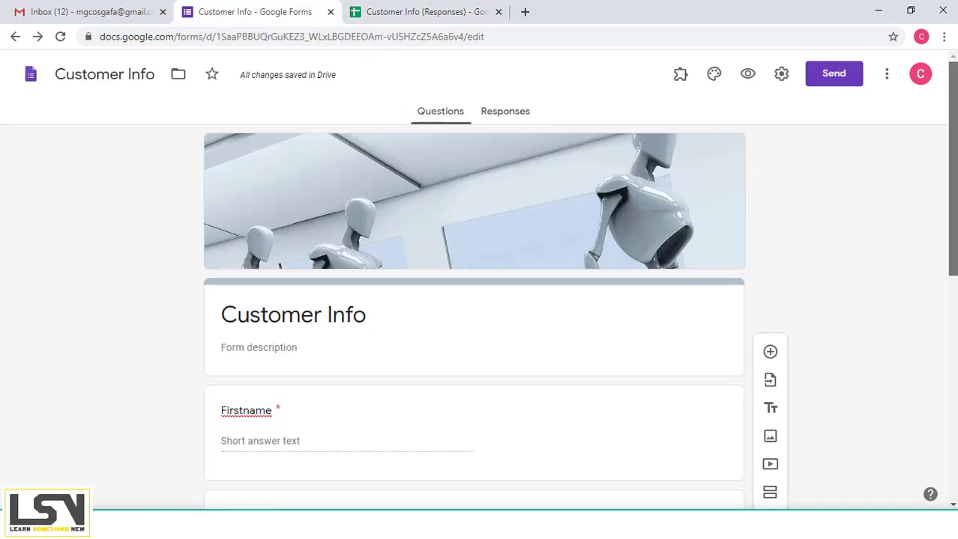
scroll(524, 289, down, 1)
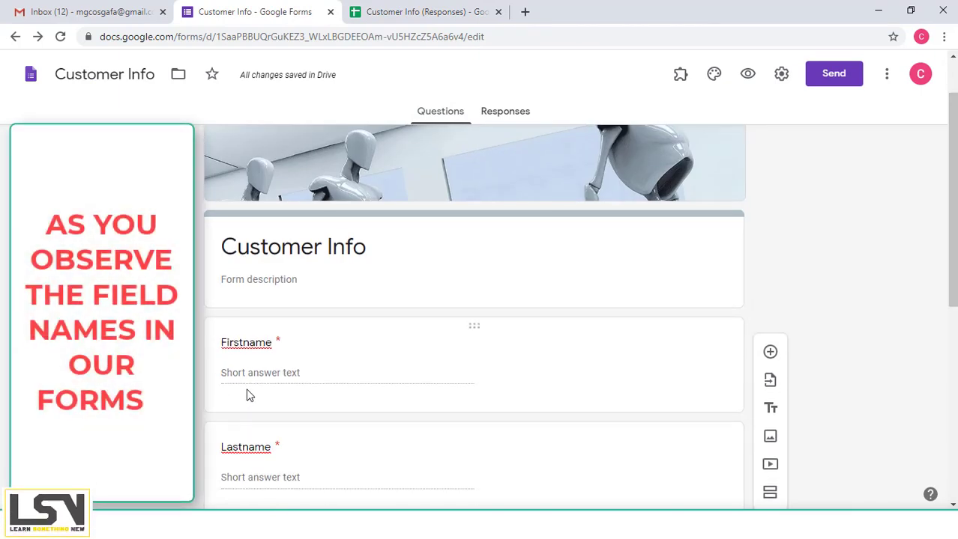
scroll(503, 298, down, 1)
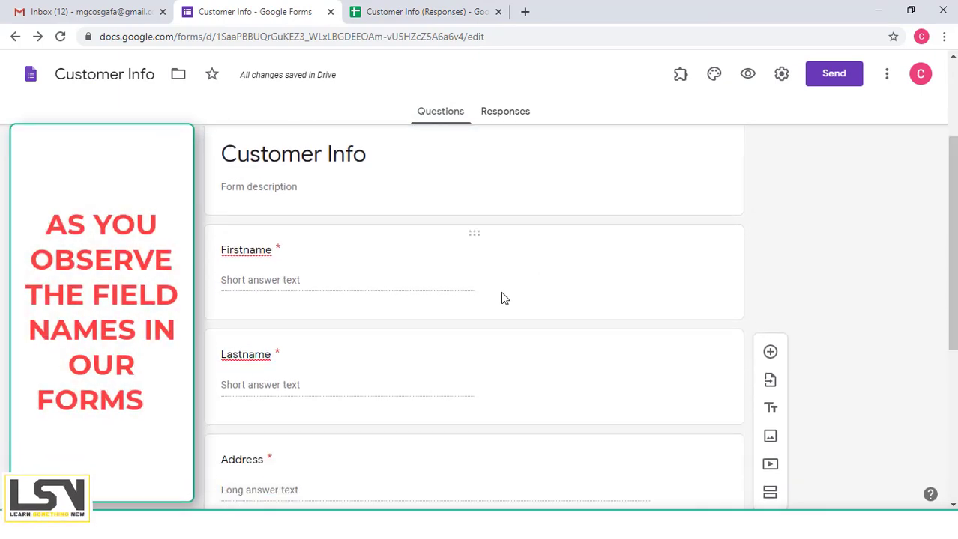
scroll(474, 322, down, 2)
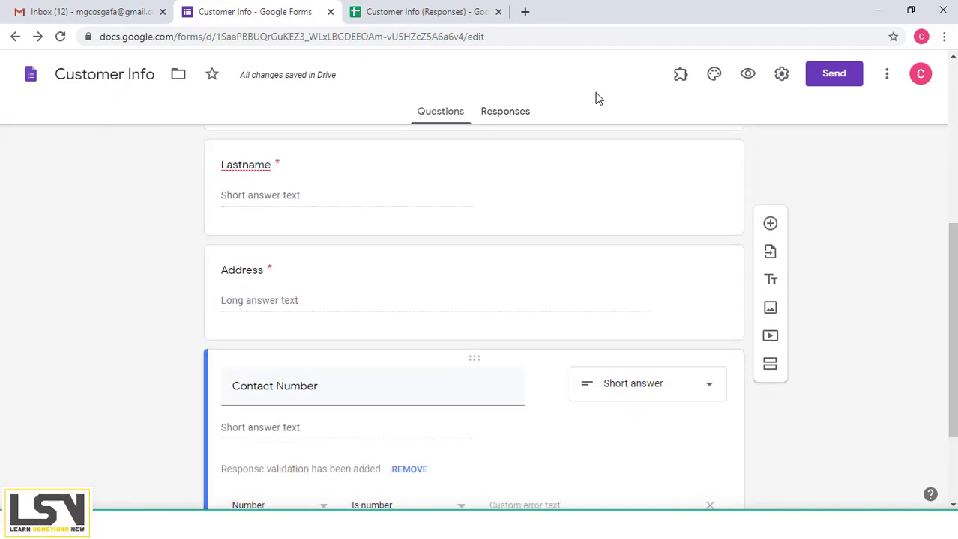
click(425, 11)
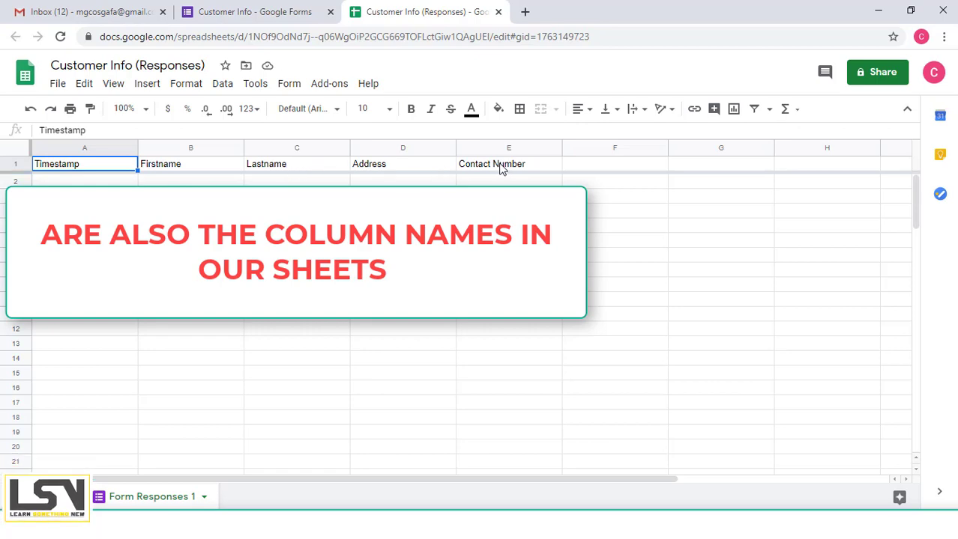
click(224, 8)
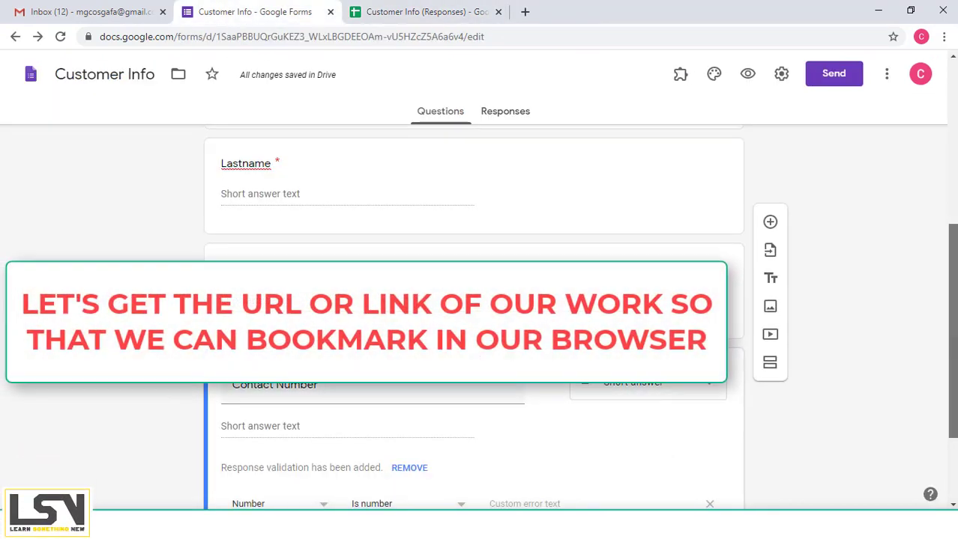
scroll(930, 128, up, 5)
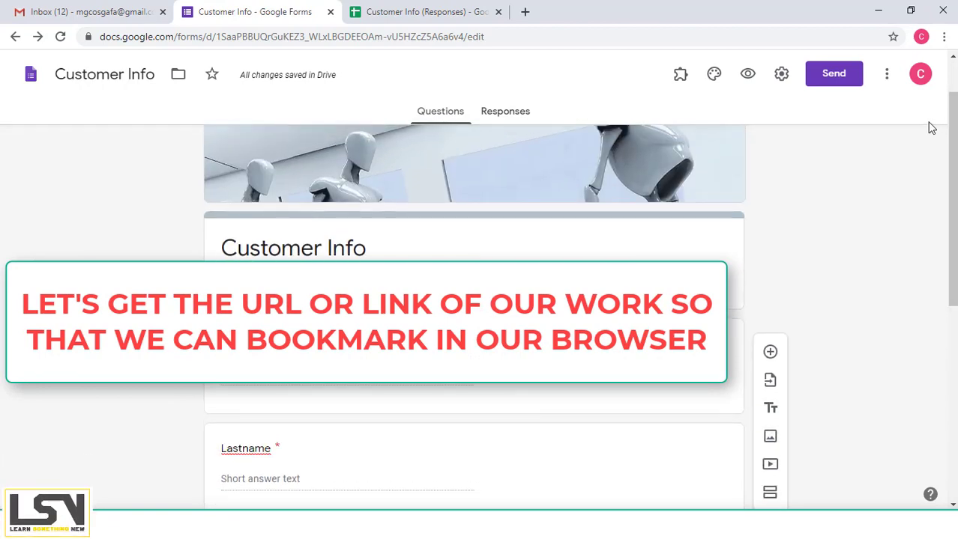
Copy the form's shareable link from the Send dialog.
click(822, 84)
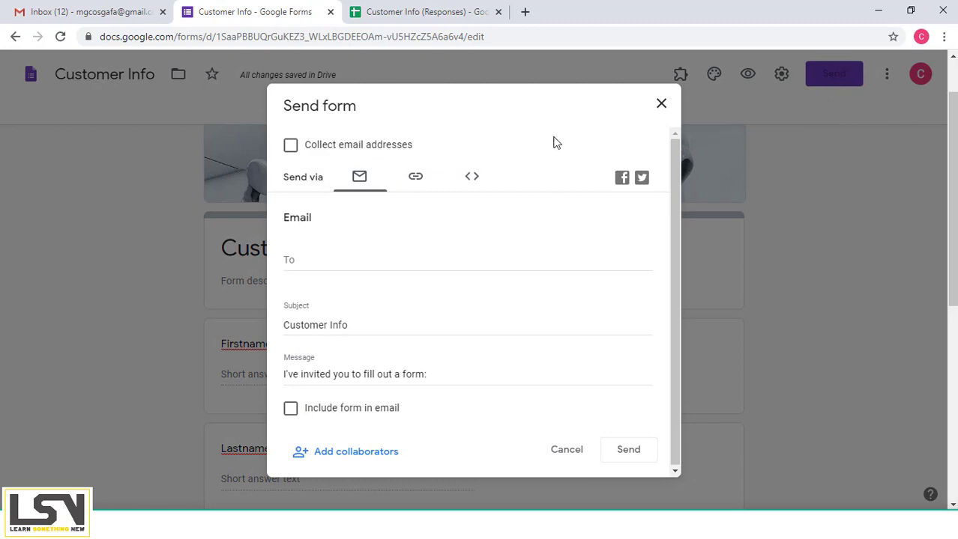
click(413, 183)
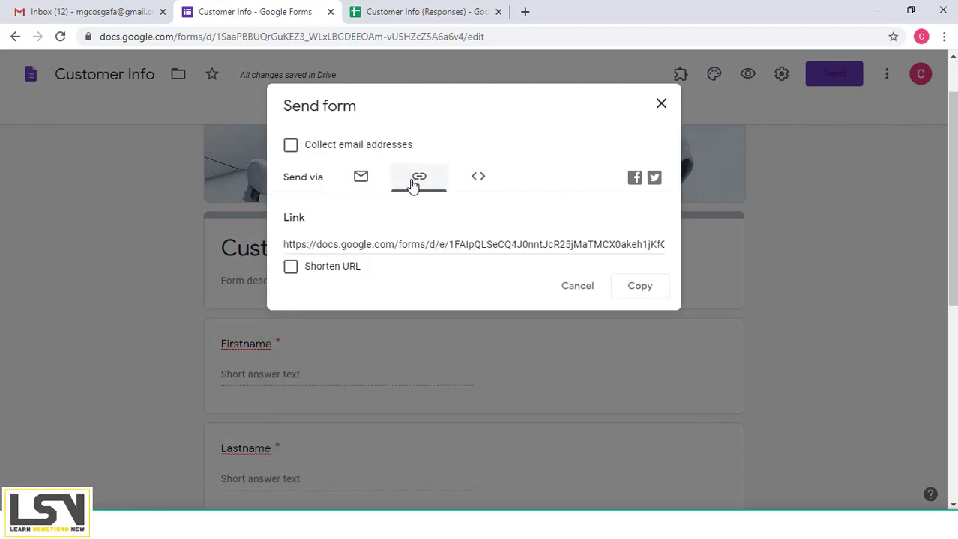
click(639, 288)
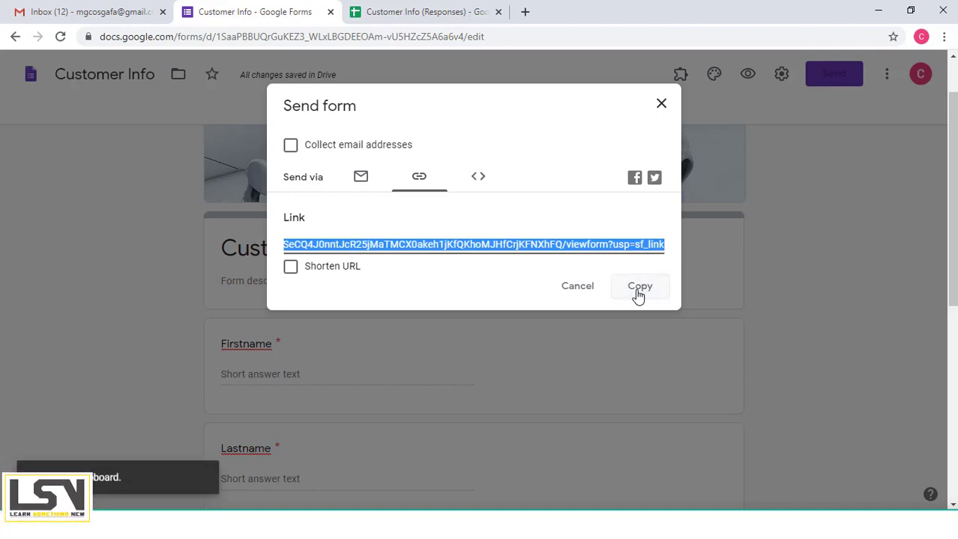
Paste the copied link into a new browser tab to load the live form.
click(523, 11)
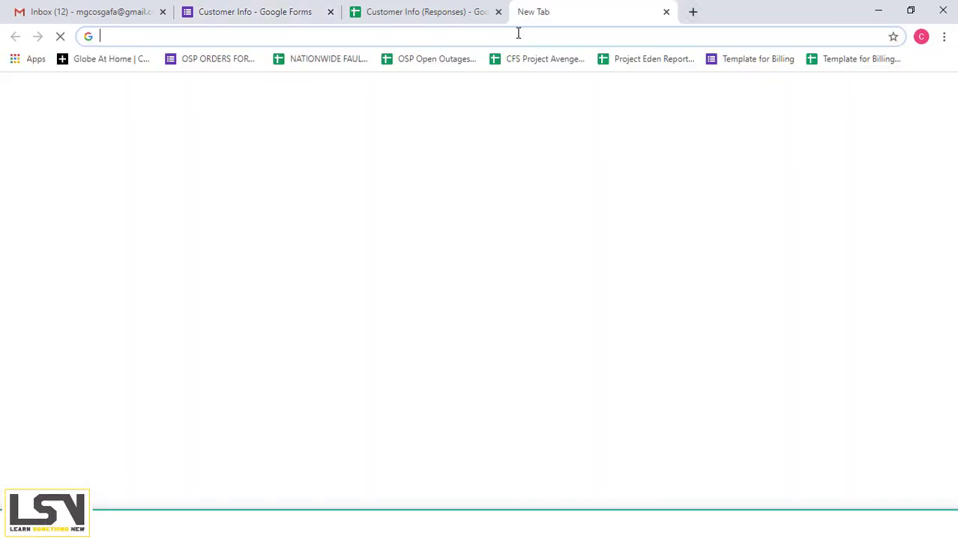
key(ctrl+v)
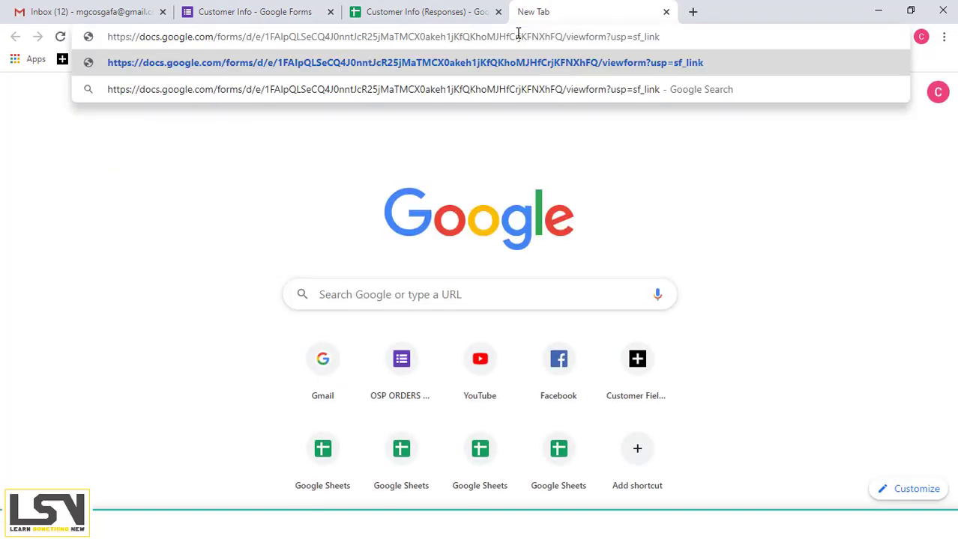
key(Return)
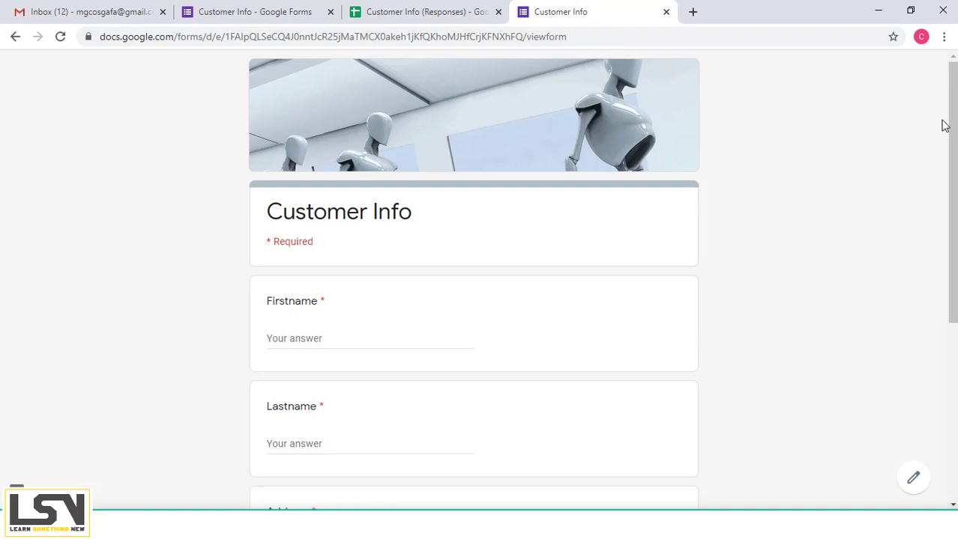
Enter a sample first name, a street-and-city address and a numeric contact number in the answer boxes.
drag(952, 126, 952, 300)
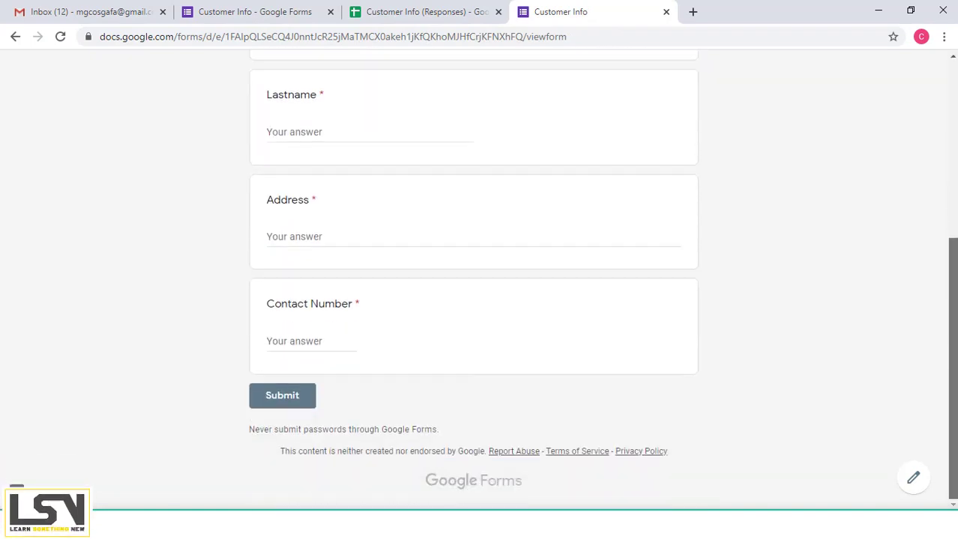
drag(952, 368, 952, 193)
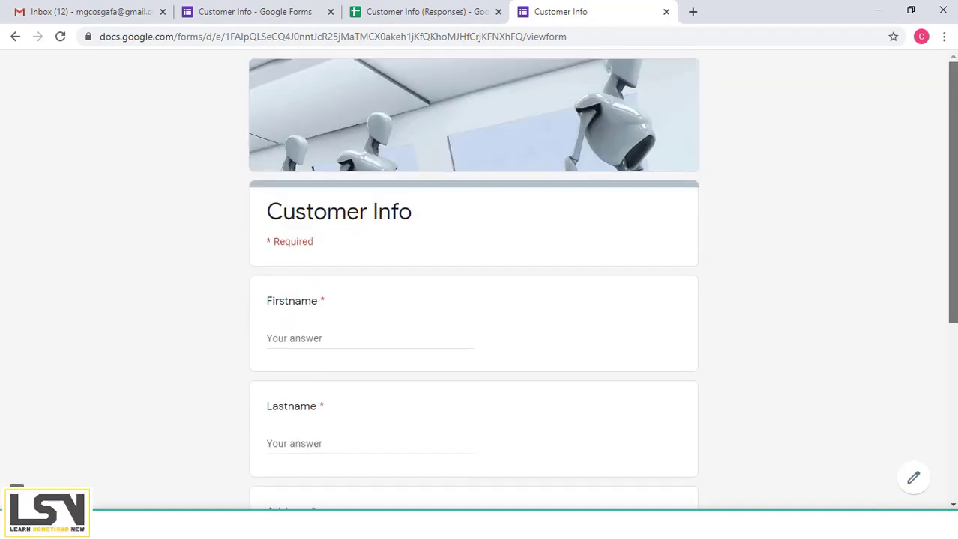
scroll(503, 144, down, 1)
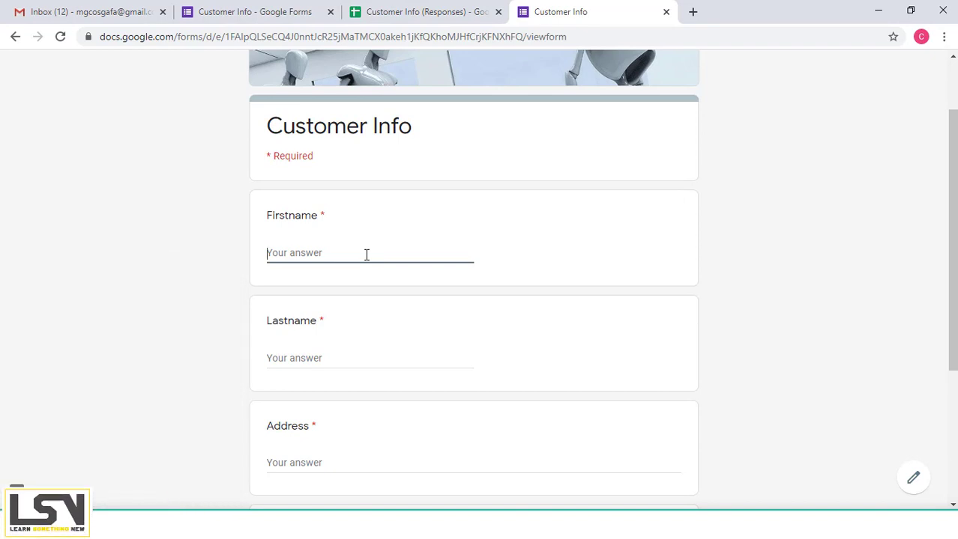
text(Jo)
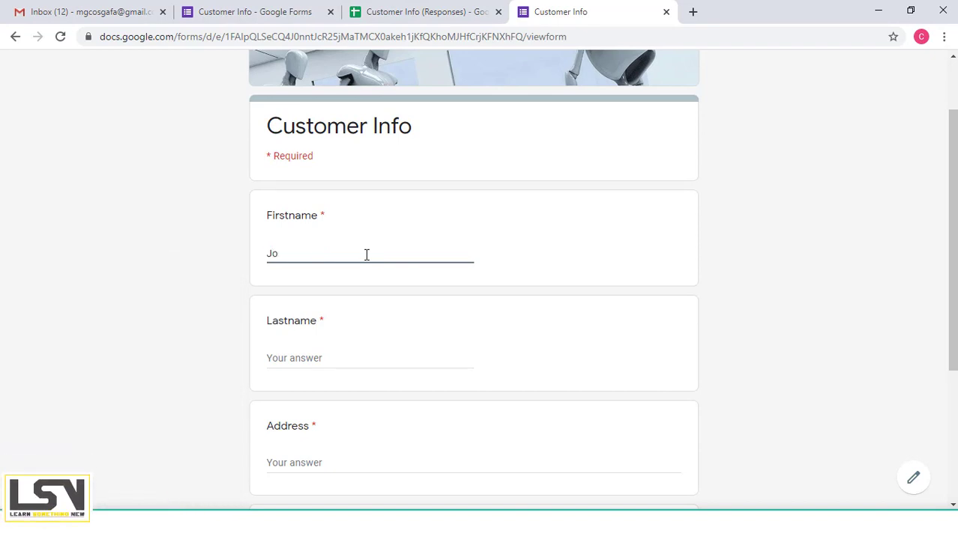
text(hn)
scroll(949, 267, down, 2)
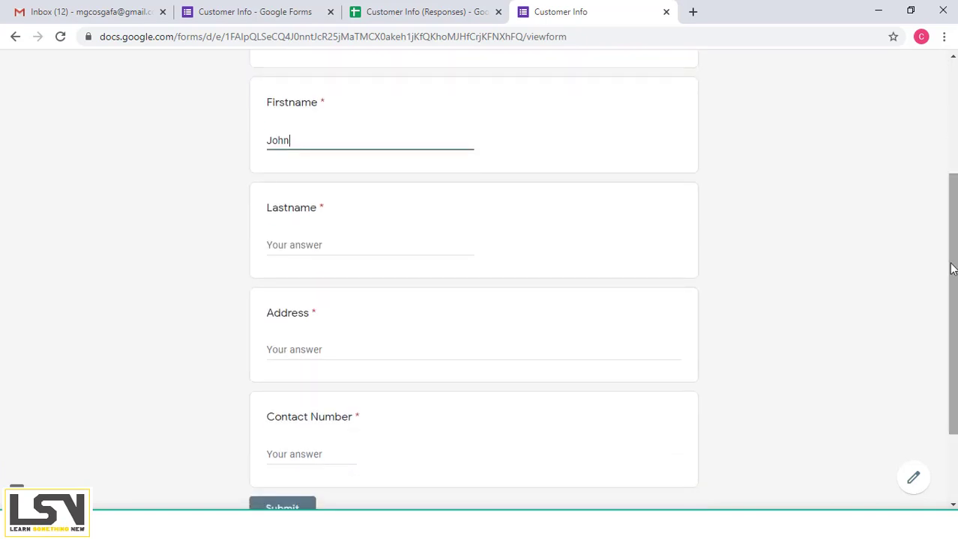
click(418, 247)
text(Doe)
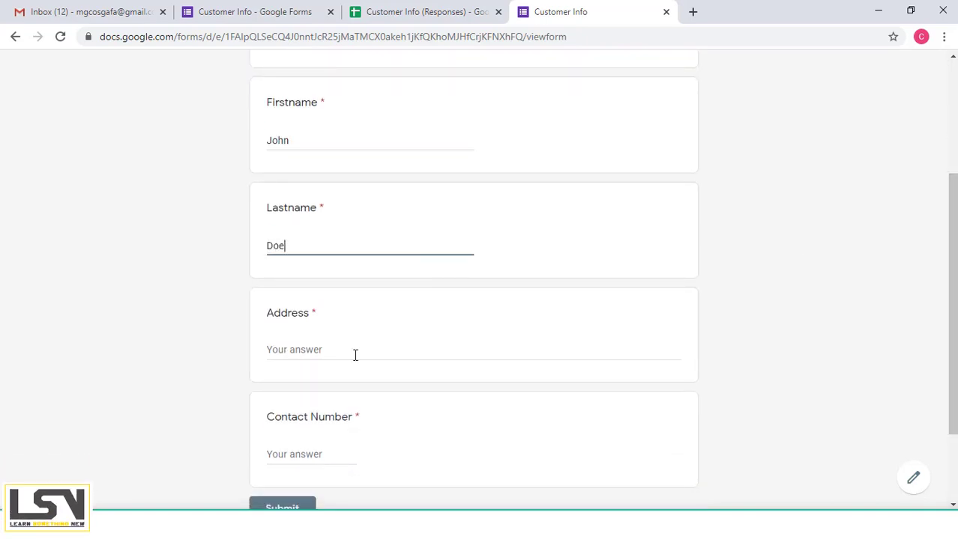
click(355, 355)
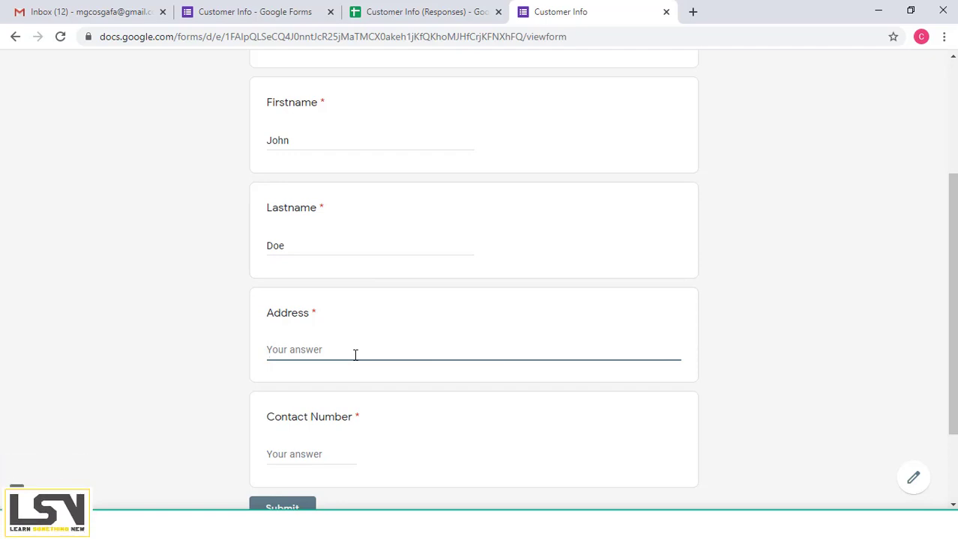
text(123 St)
text(. )
text(Marik)
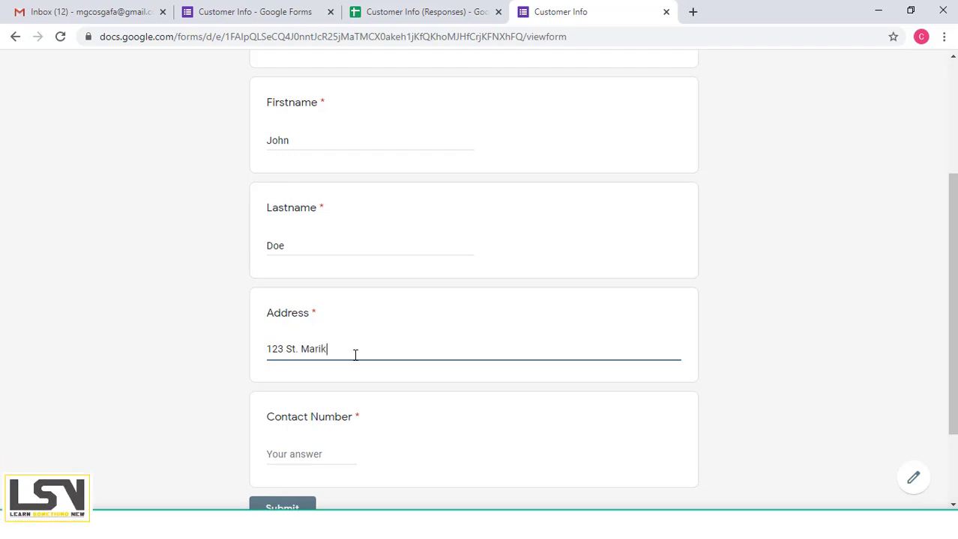
text(ina )
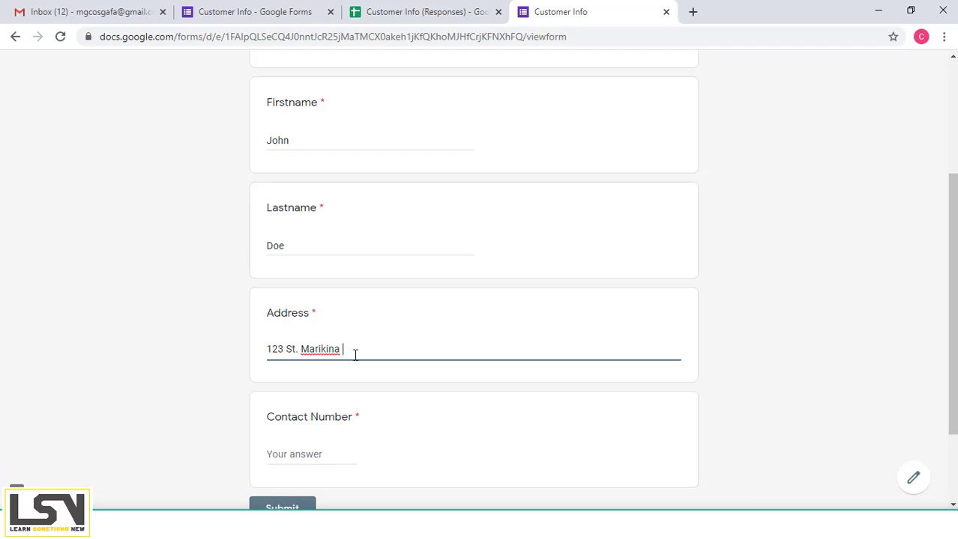
text(City)
click(317, 455)
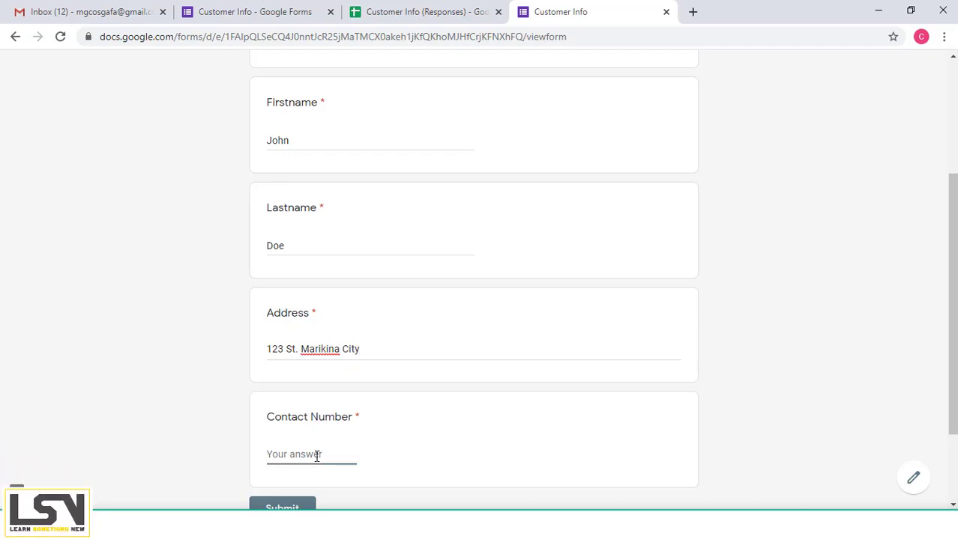
scroll(899, 315, down, 2)
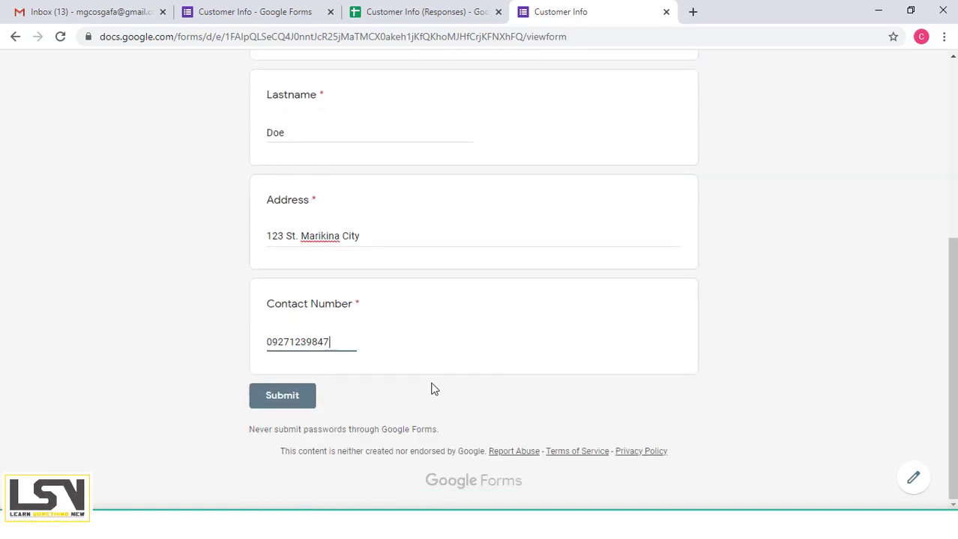
Submit the response, confirm it appears in row 2 of the sheet, then start another response.
click(292, 399)
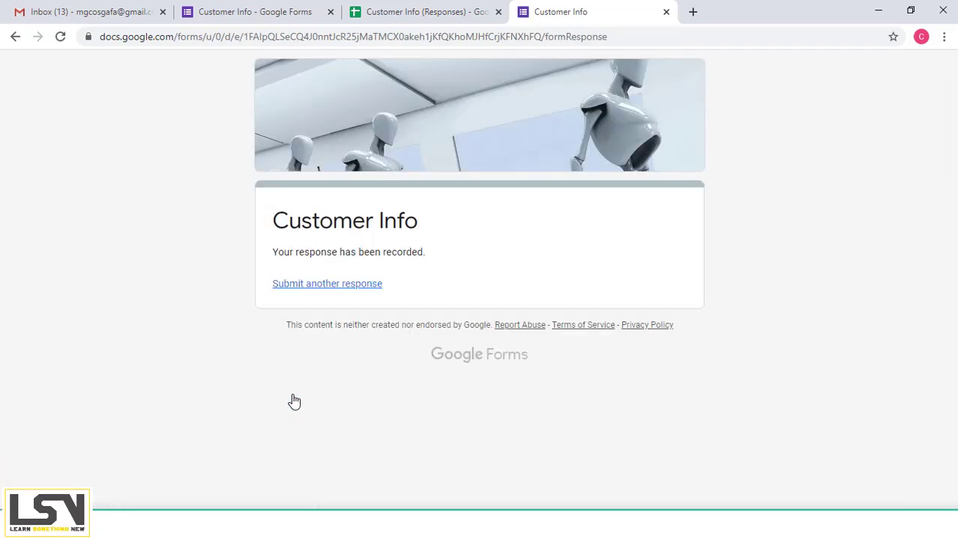
click(390, 7)
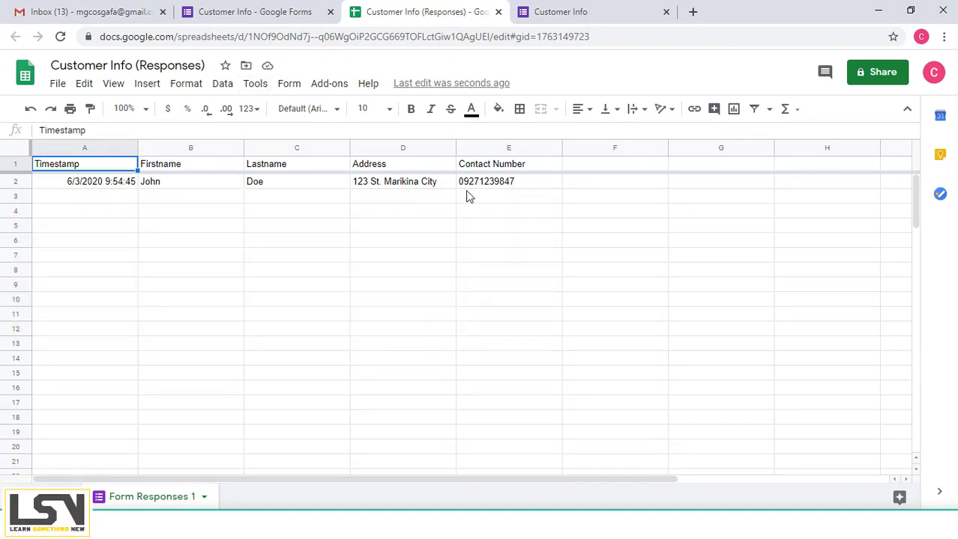
click(560, 11)
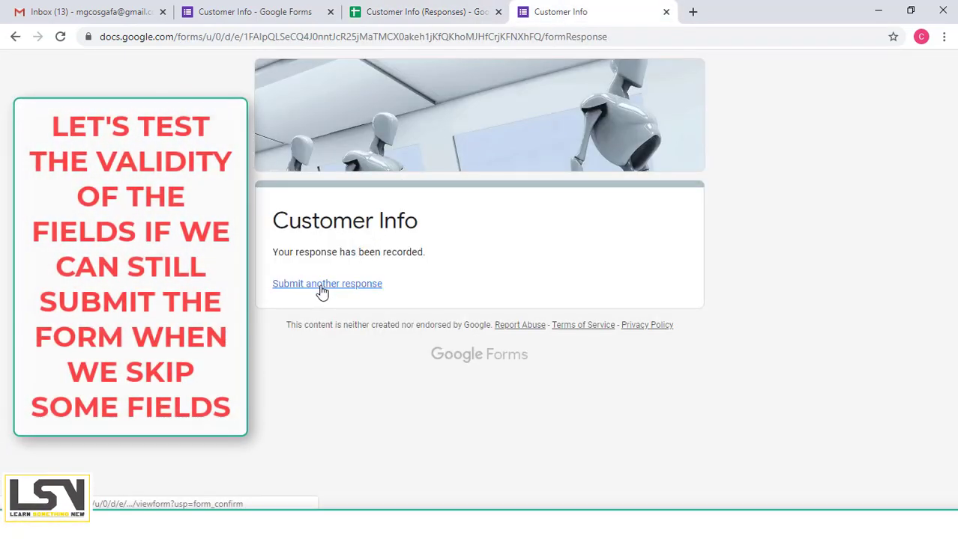
click(322, 291)
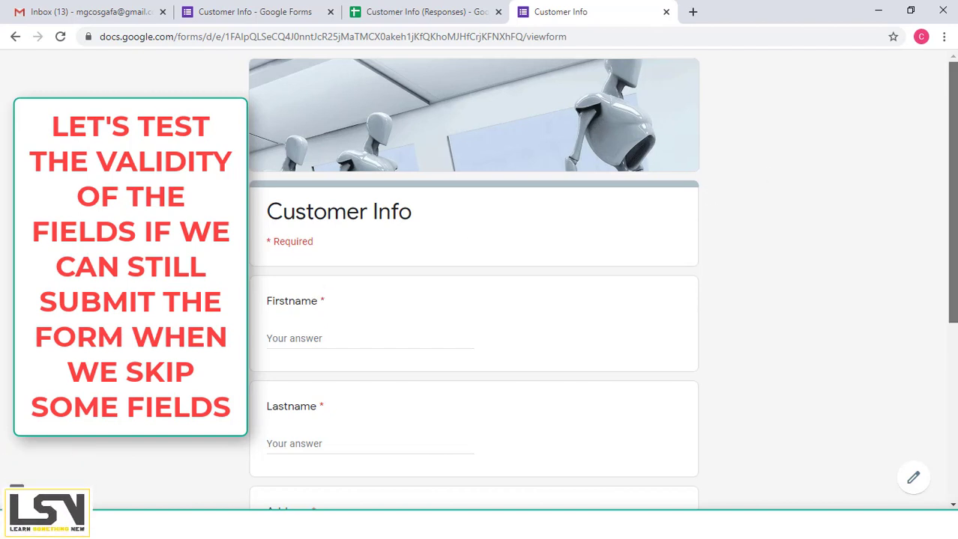
Fill in the form's answers but leave Address blank, then attempt to submit.
scroll(952, 187, down, 2)
scroll(633, 194, down, 1)
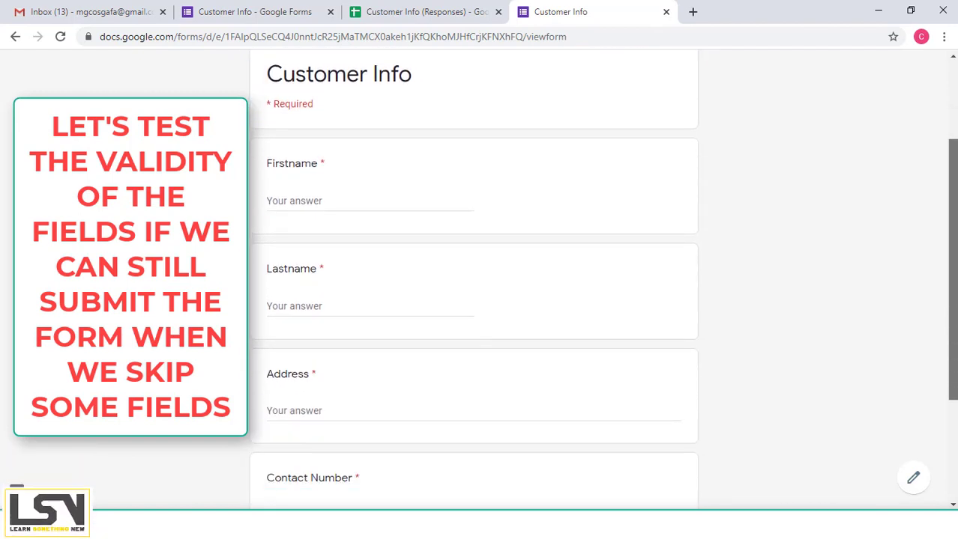
scroll(633, 193, down, 1)
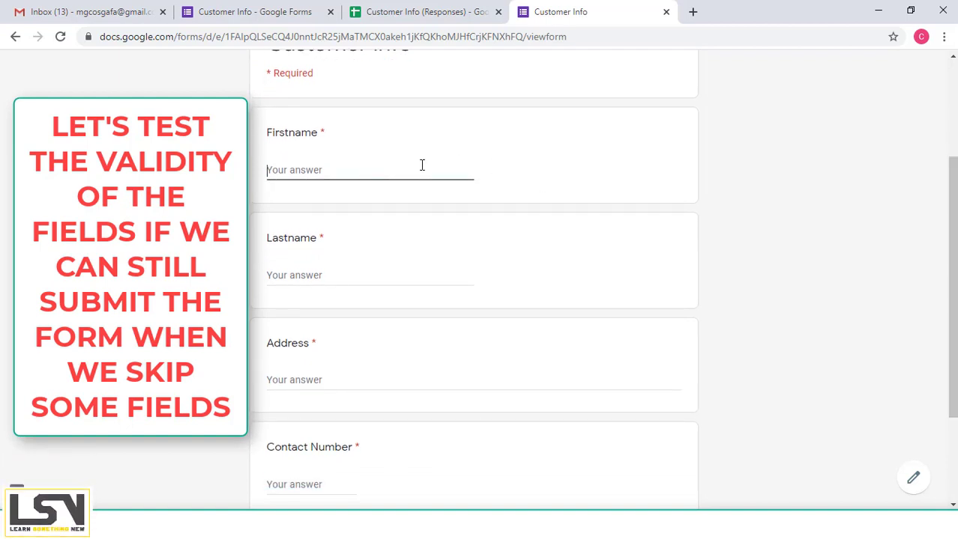
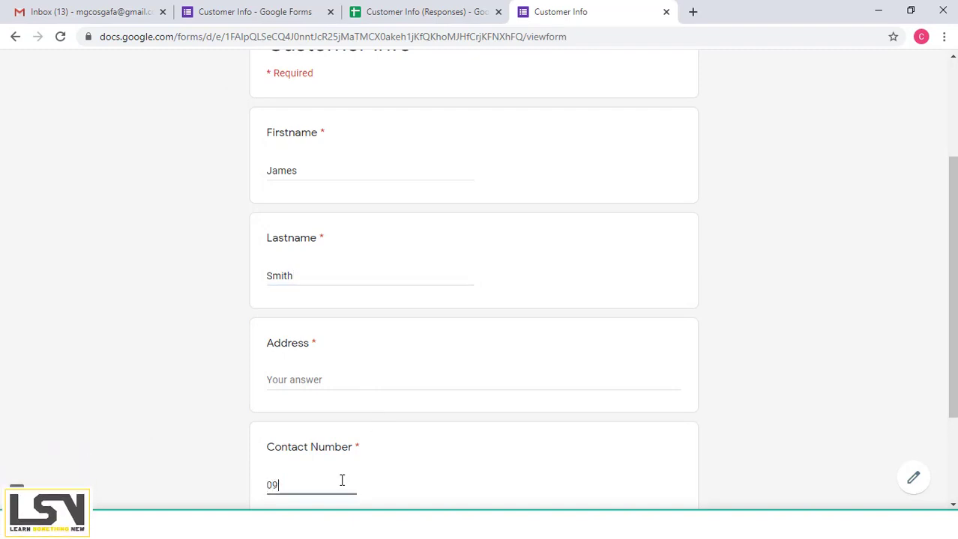
text(8201384)
text(44)
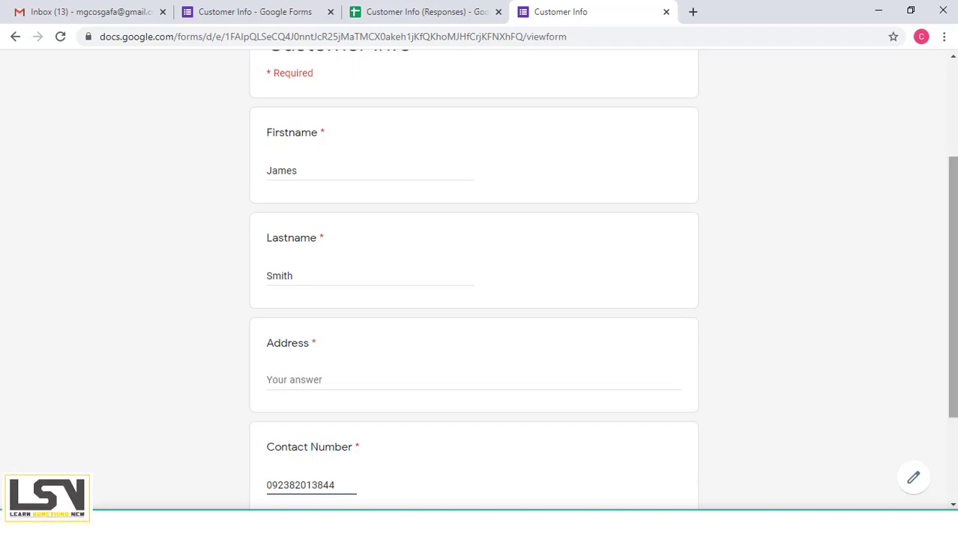
scroll(742, 390, down, 3)
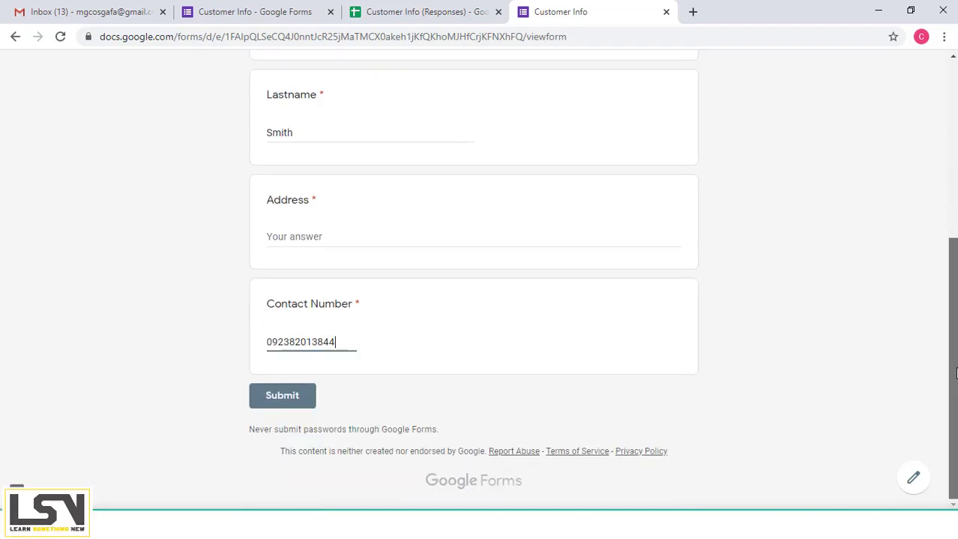
click(271, 401)
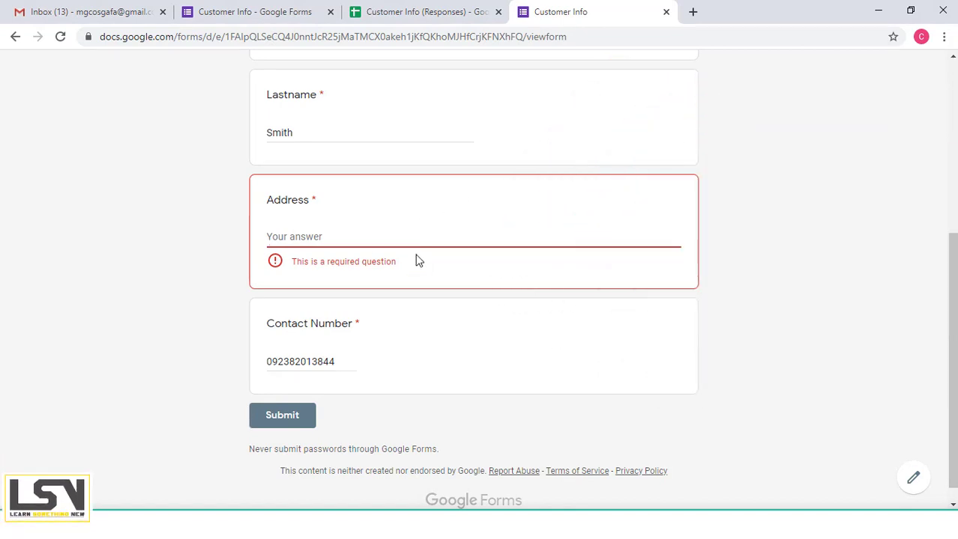
Enter the address, clear the Contact Number, and attempt to submit again.
text(S)
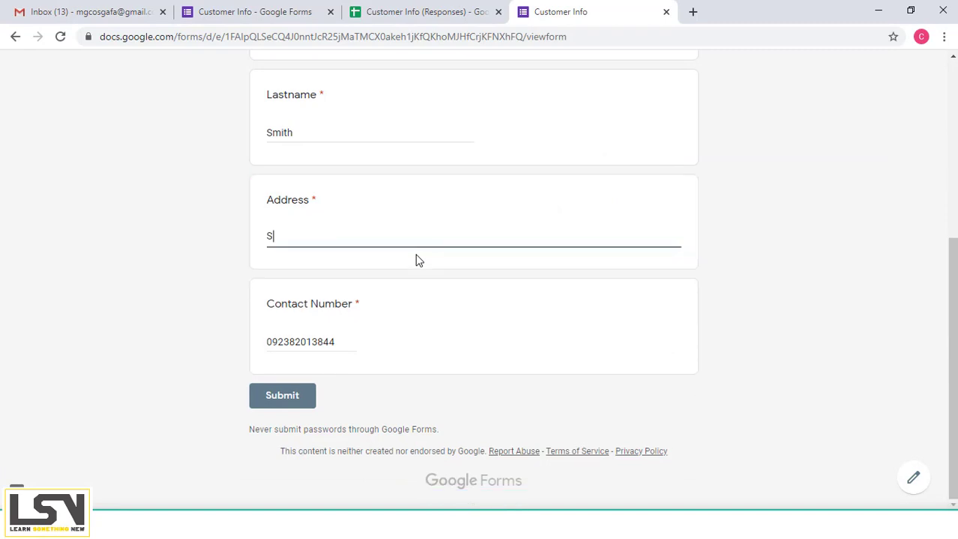
text(an Mi)
key(BackSpace)
key(BackSpace)
text(uel )
text(Bula)
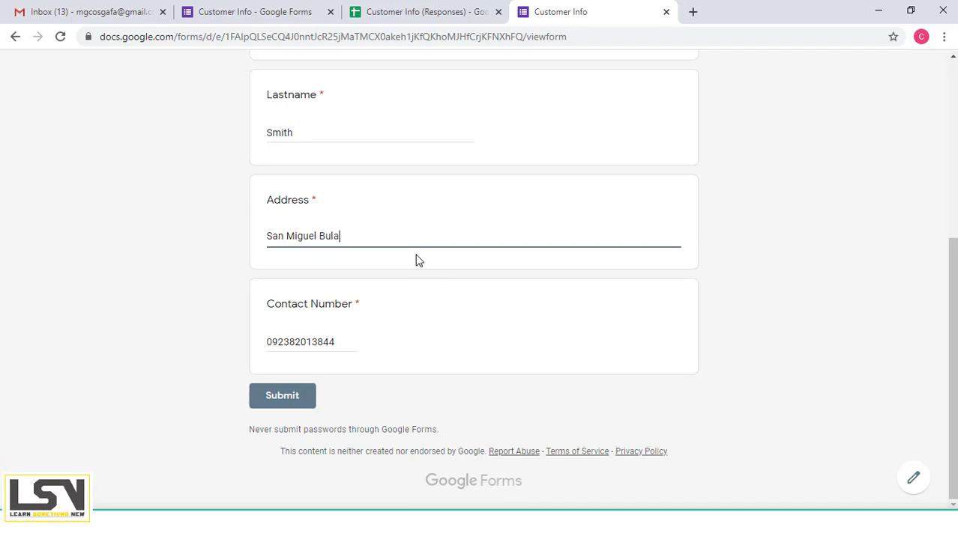
text(can)
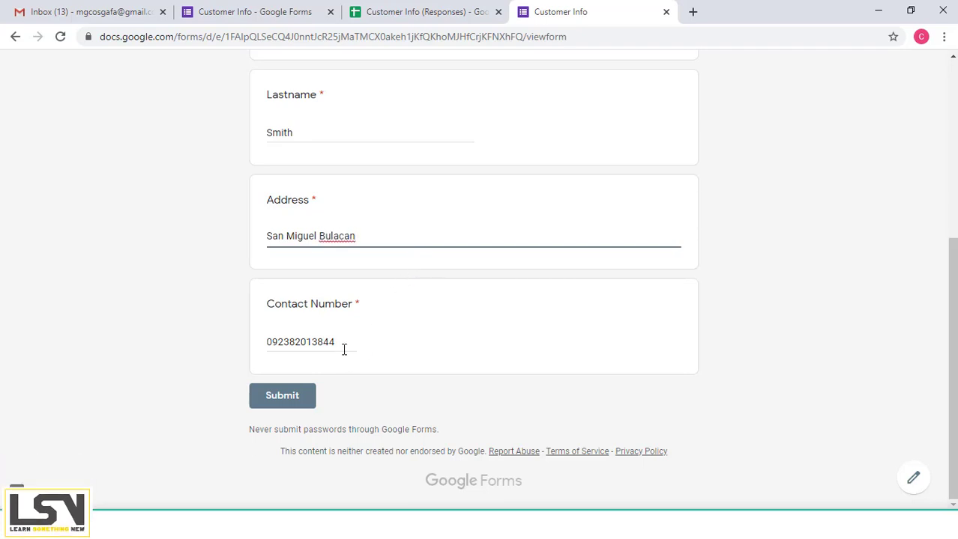
click(344, 350)
double_click(344, 349)
key(BackSpace)
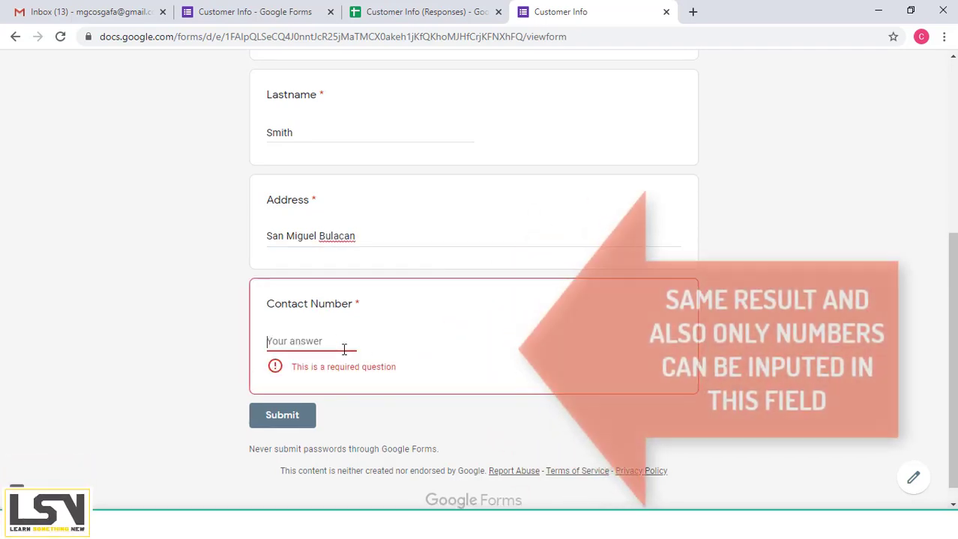
click(298, 416)
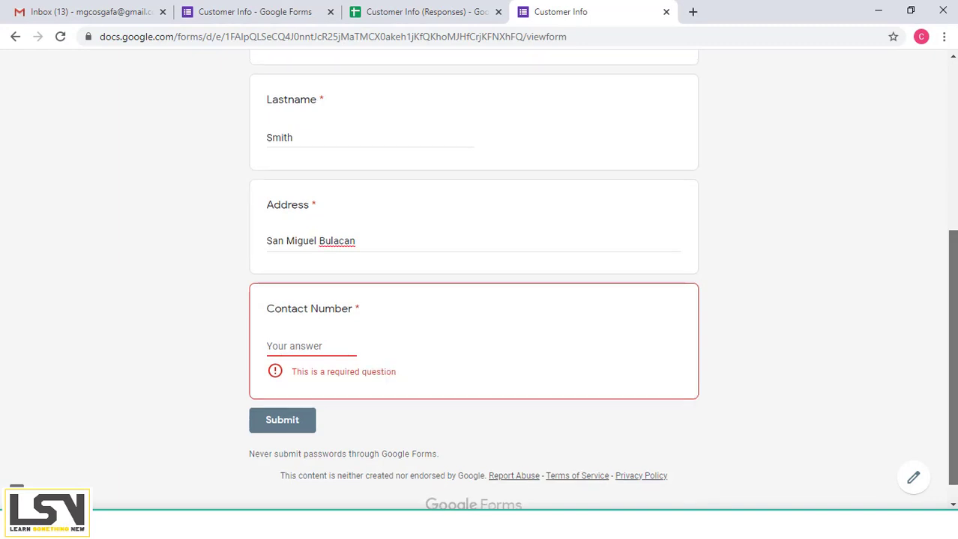
Re-enter the contact phone number and submit the completed second response.
drag(953, 254, 954, 216)
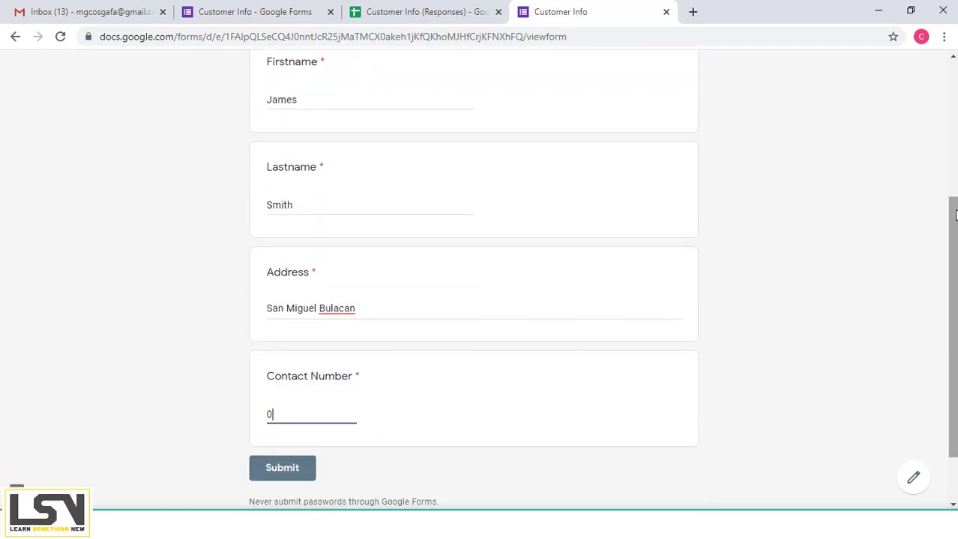
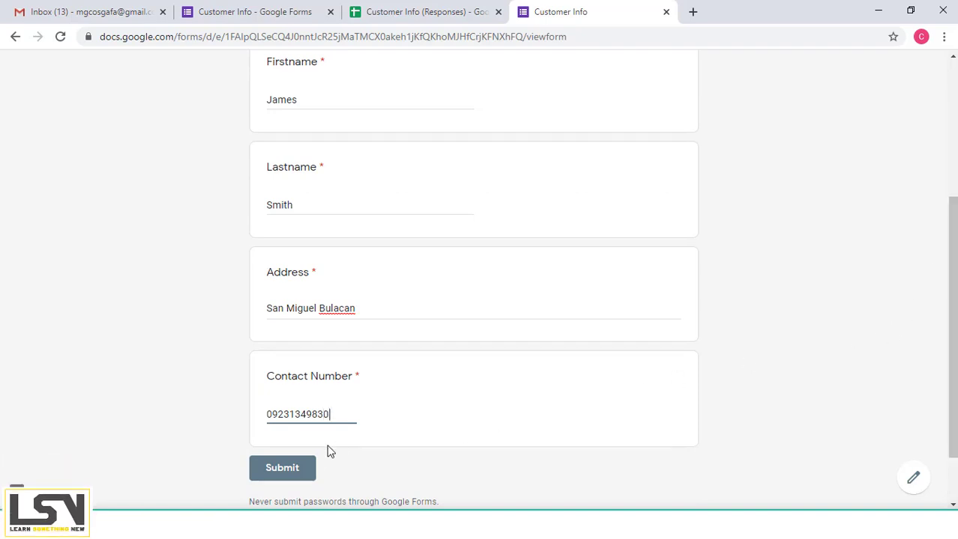
click(274, 470)
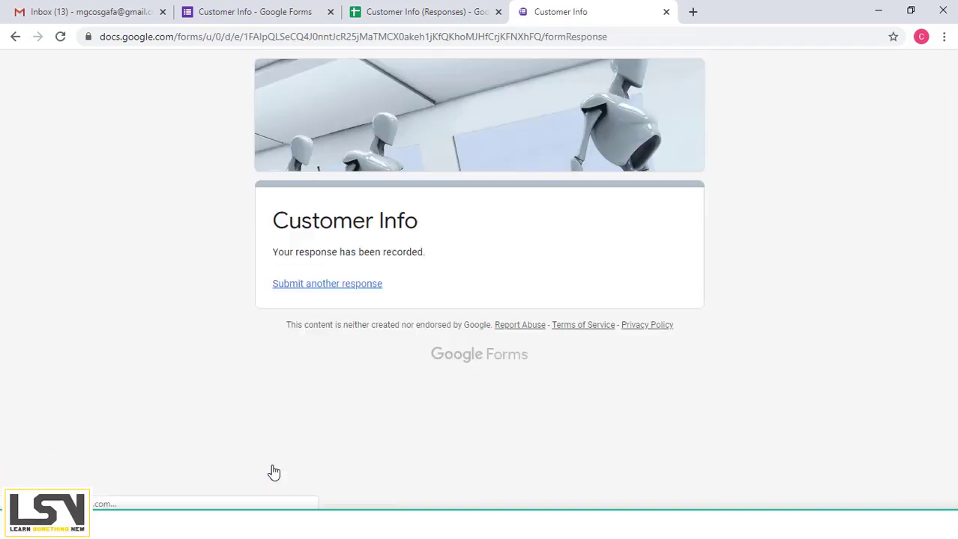
Switch to the Customer Info (Responses) spreadsheet showing the second response in row 3.
click(410, 6)
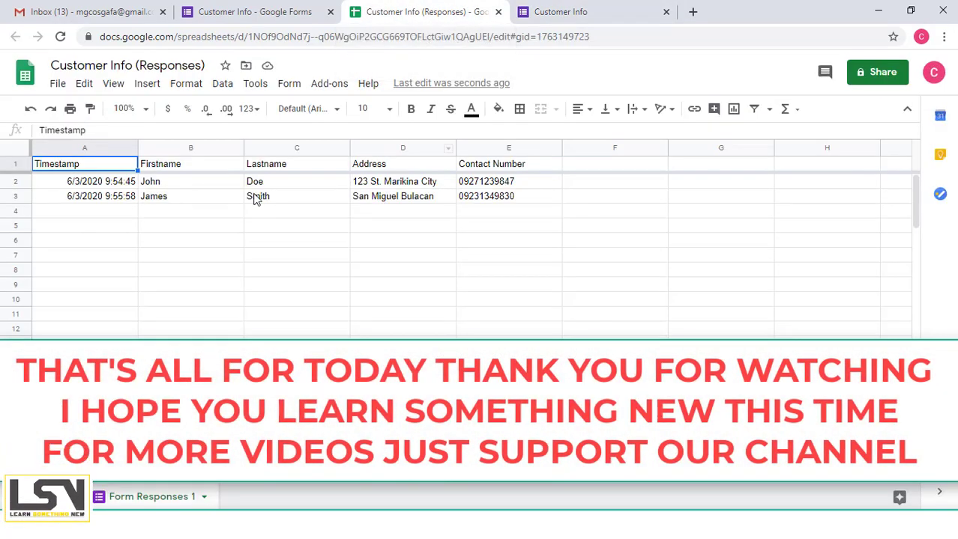